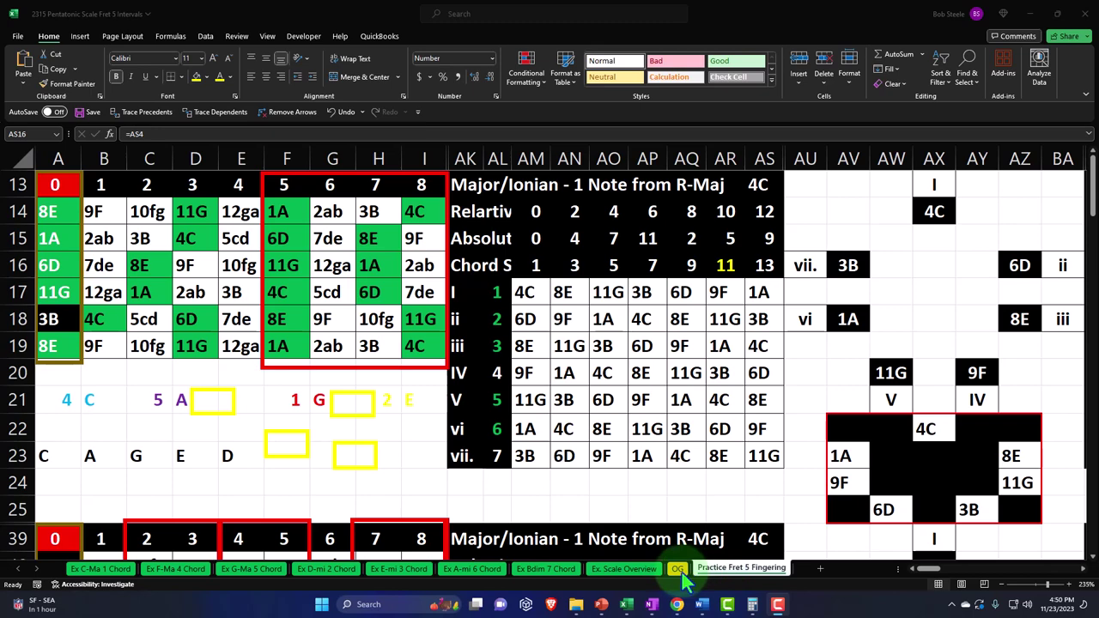
Switch from the Practice Fret 5 Fingering sheet to the OG sheet.
click(678, 570)
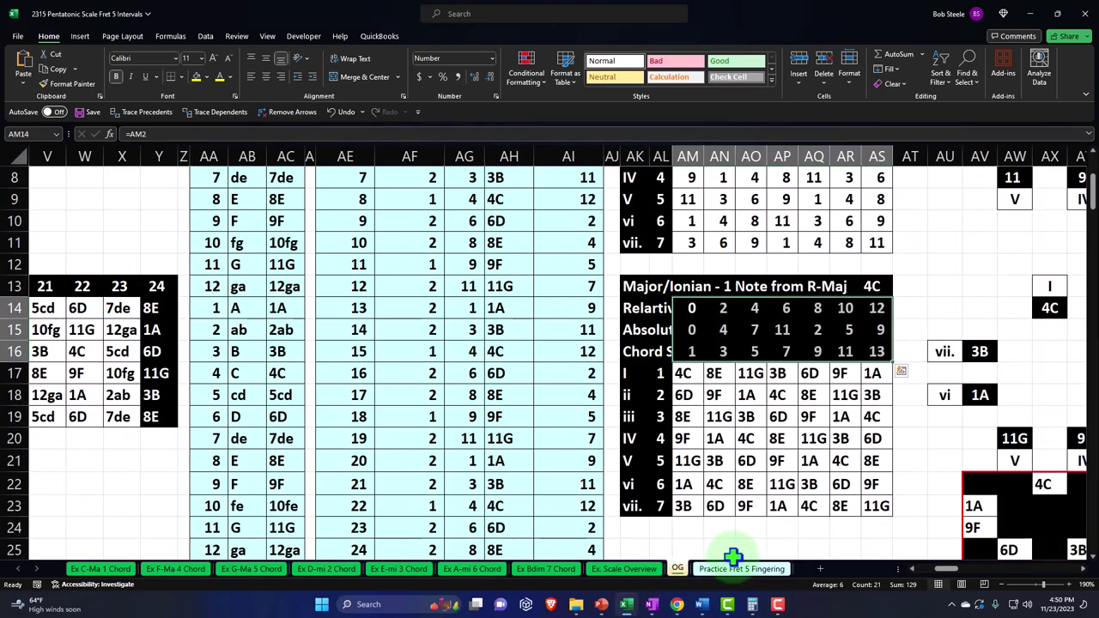
Inspect row 2's note letter AB2, joined label AC2 and note number AG2 onward.
drag(945, 569, 903, 580)
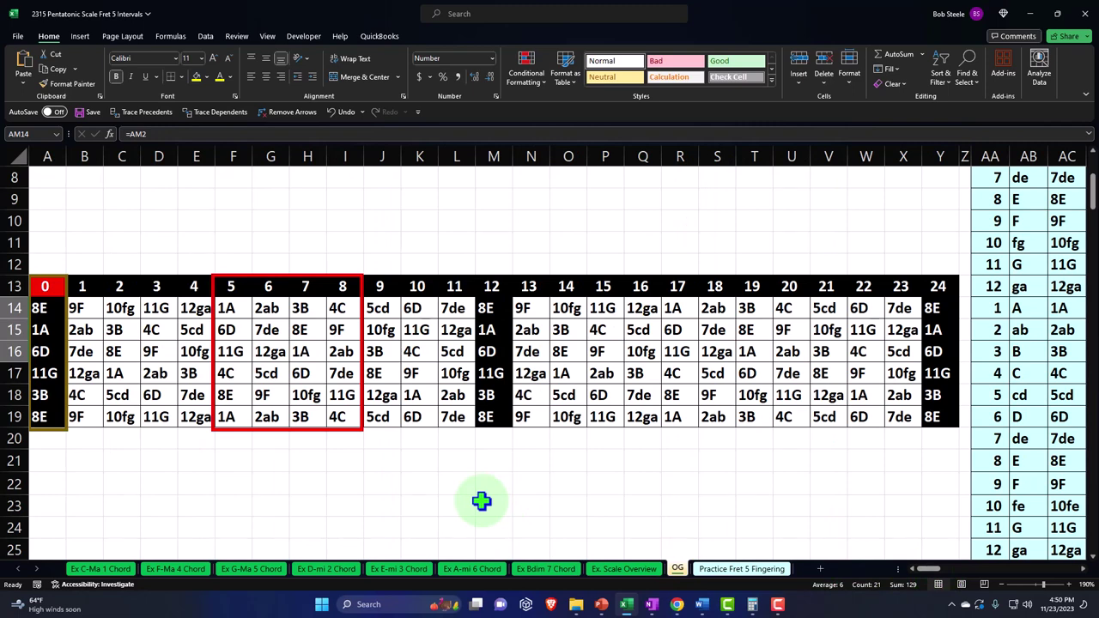
scroll(550, 435, up, 3)
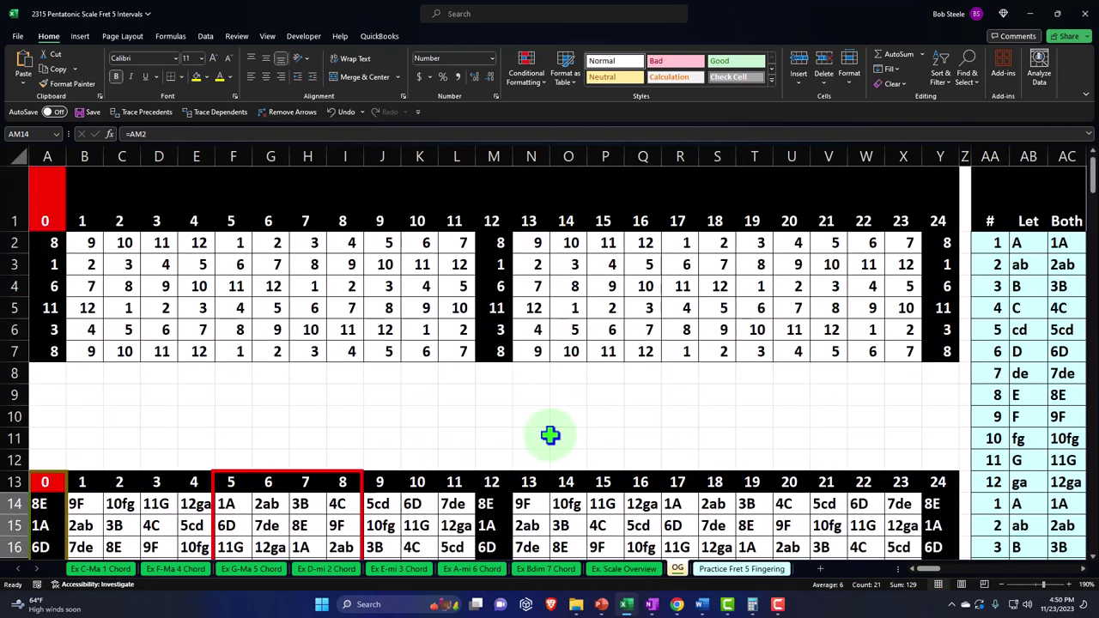
drag(925, 570, 944, 575)
click(421, 246)
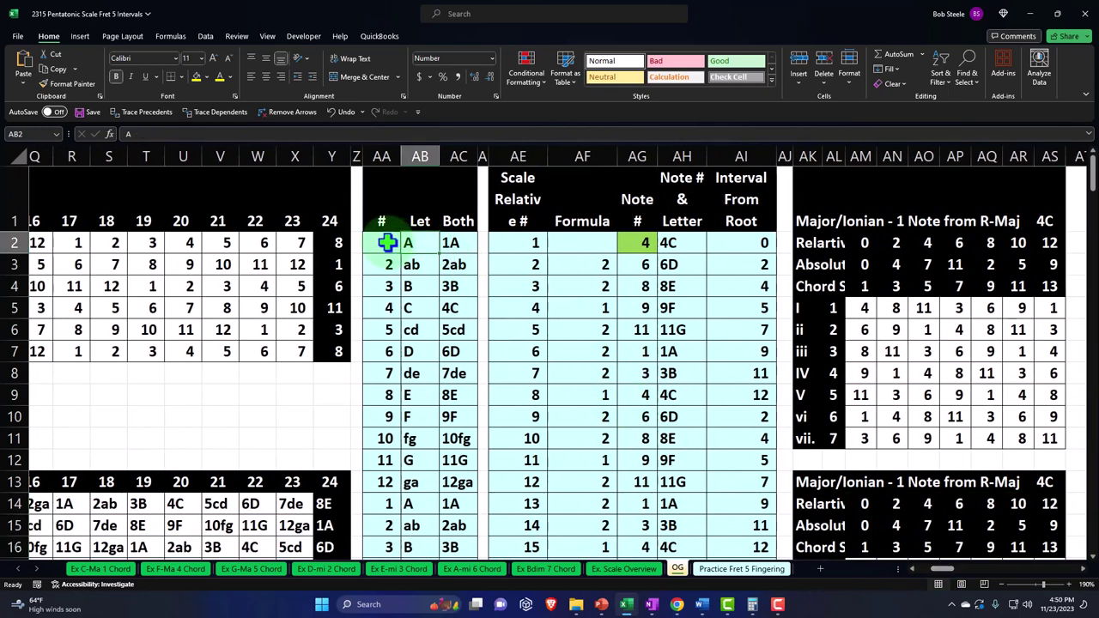
click(448, 243)
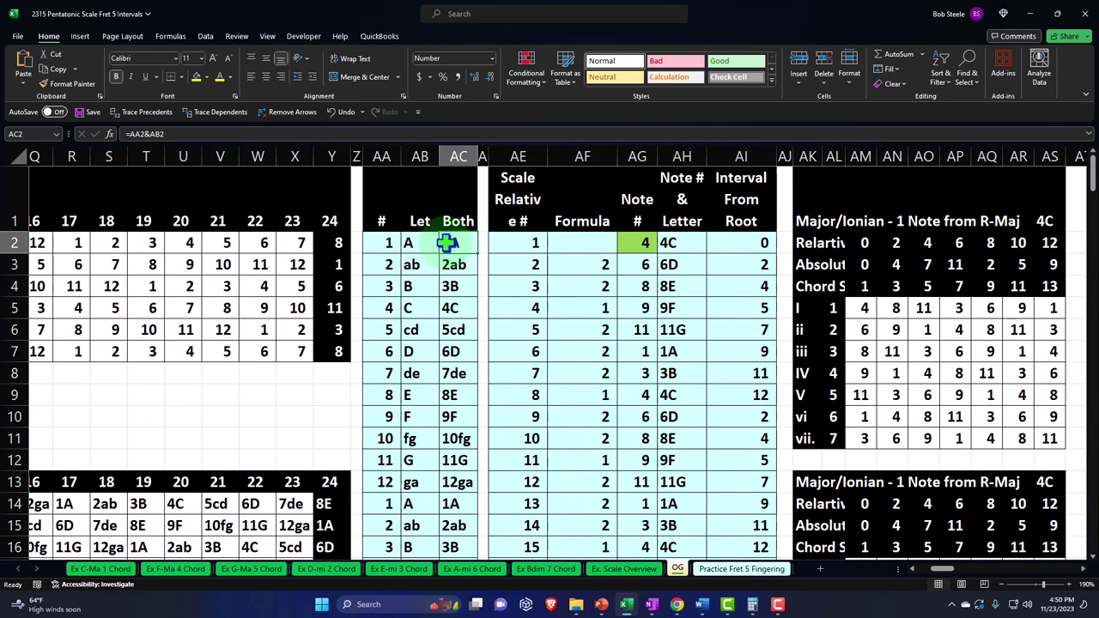
click(637, 243)
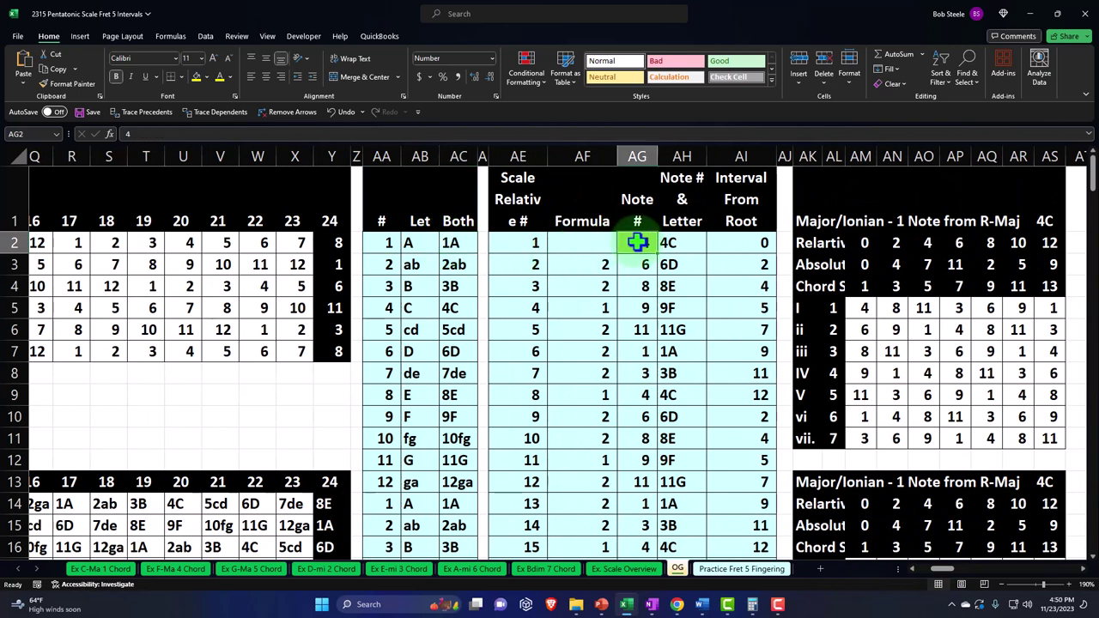
key(Right)
key(Right)
key(Right)
key(Right)
key(Right)
key(Right)
key(Right)
key(Right)
key(Right)
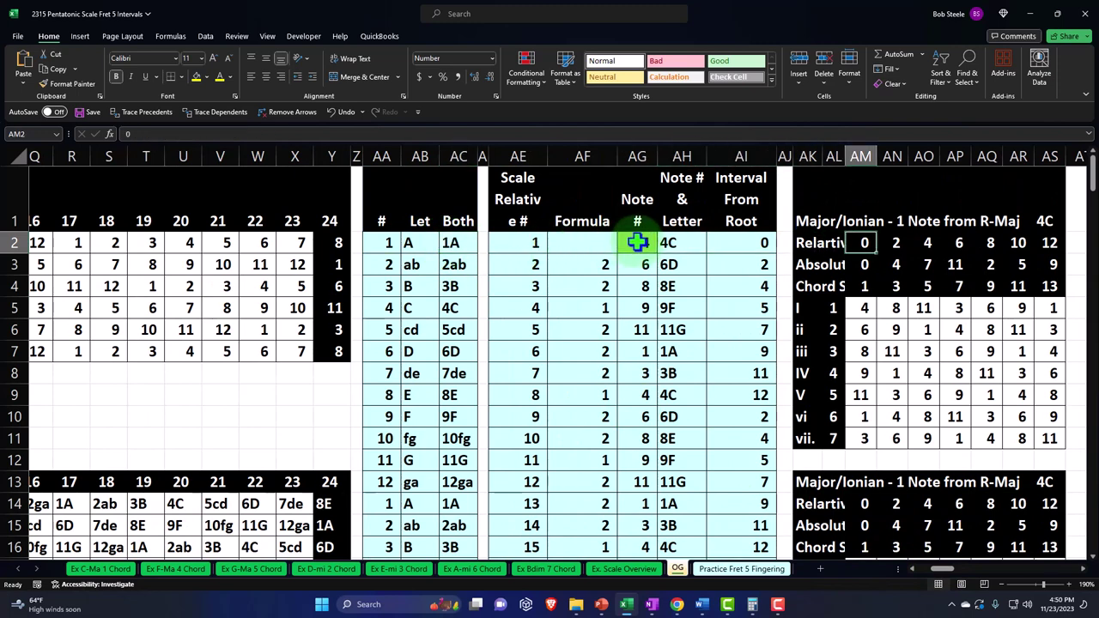
key(Right)
key(Right)
key(Right)
key(Right)
key(Right)
key(Right)
key(Right)
key(Right)
key(Right)
key(Right)
key(Right)
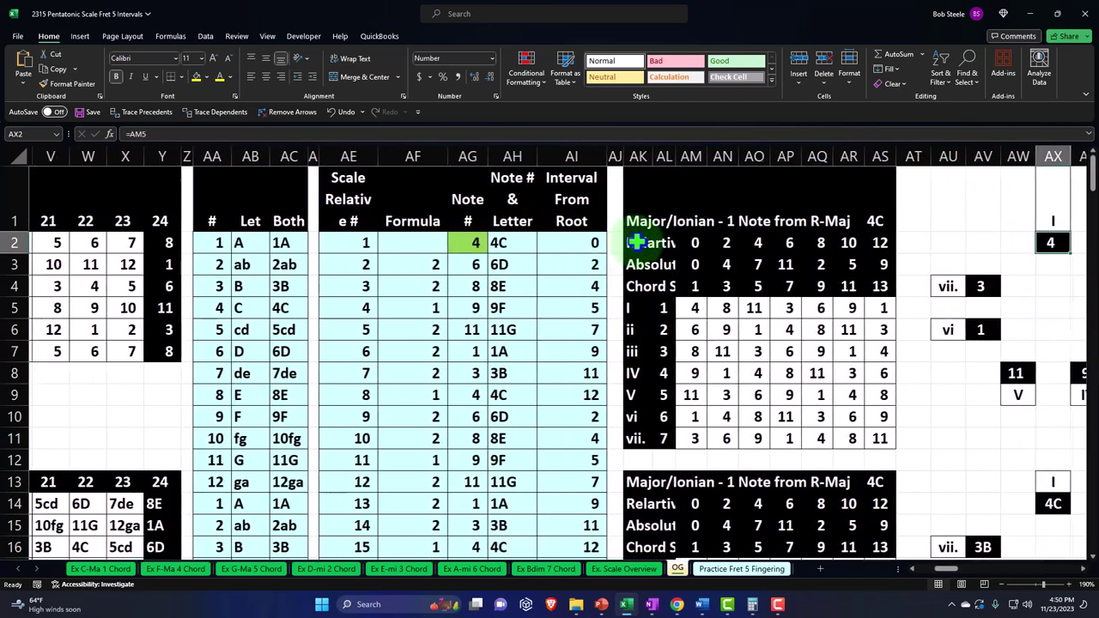
key(Right)
Highlight chord notes 4C–11G, the I chord 4C, 8E, 11G and root 4C before Ex C-Ma 1 Chord.
scroll(640, 243, down, 3)
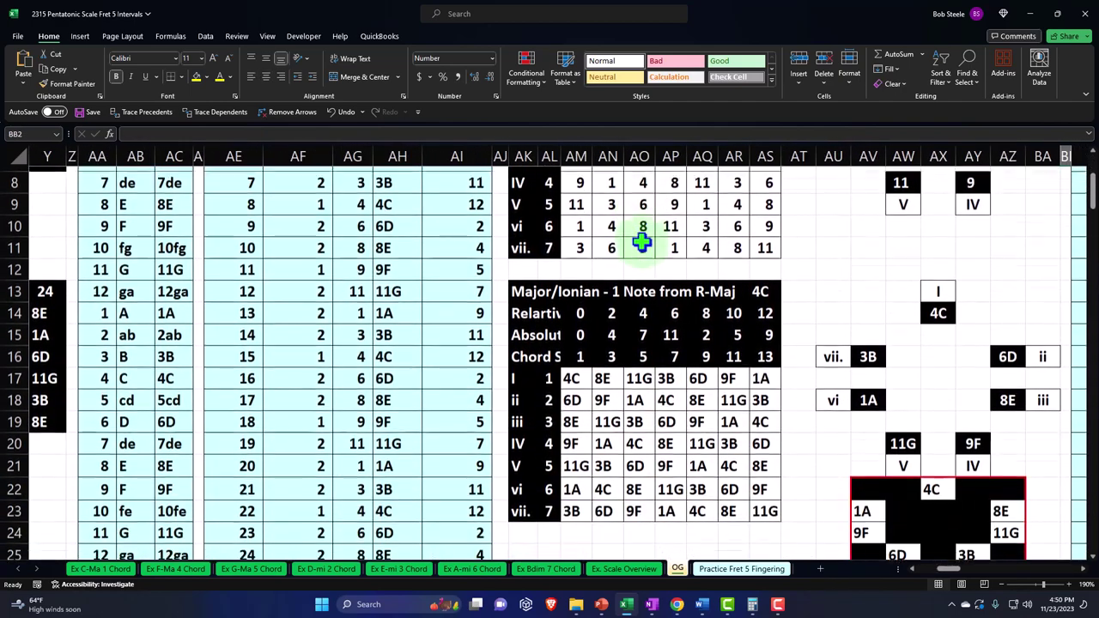
drag(571, 308, 572, 434)
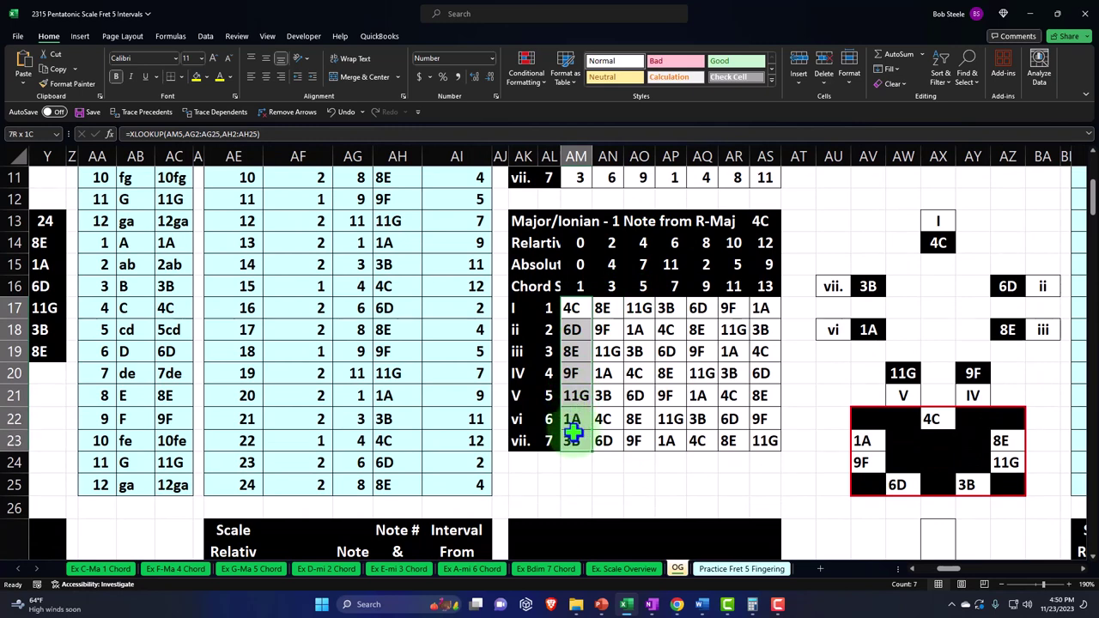
click(572, 308)
drag(596, 310, 633, 309)
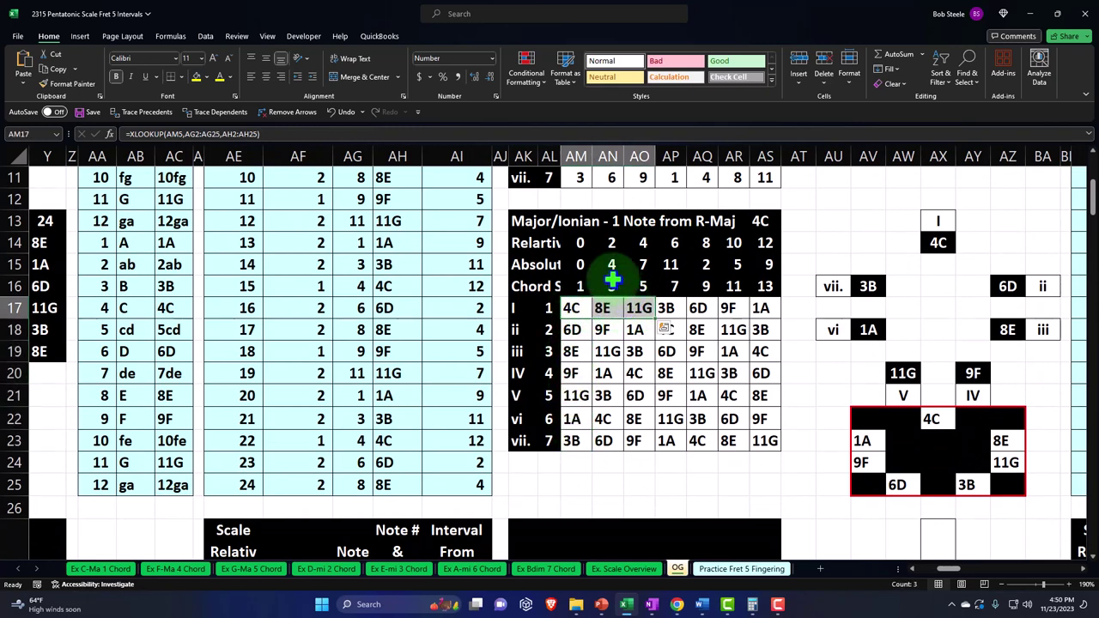
drag(583, 245, 753, 285)
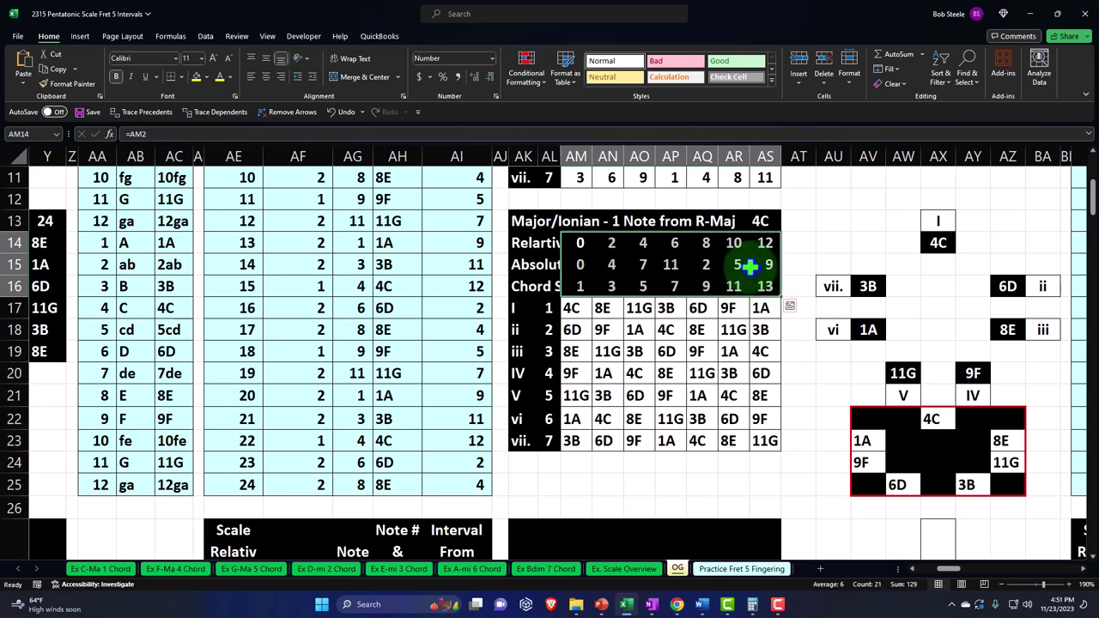
click(764, 222)
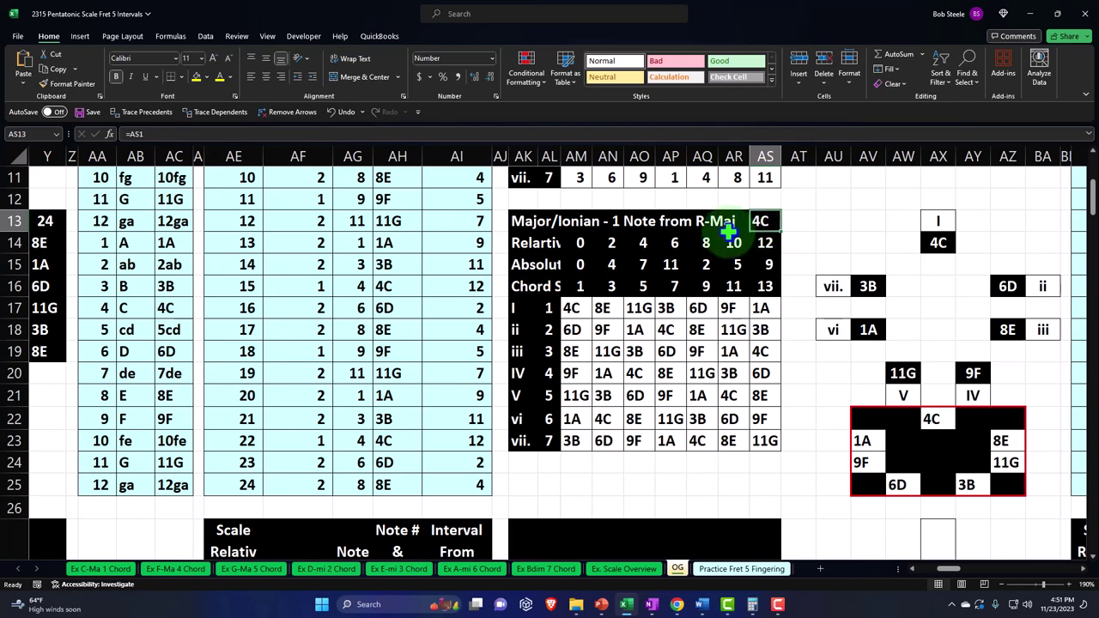
click(127, 570)
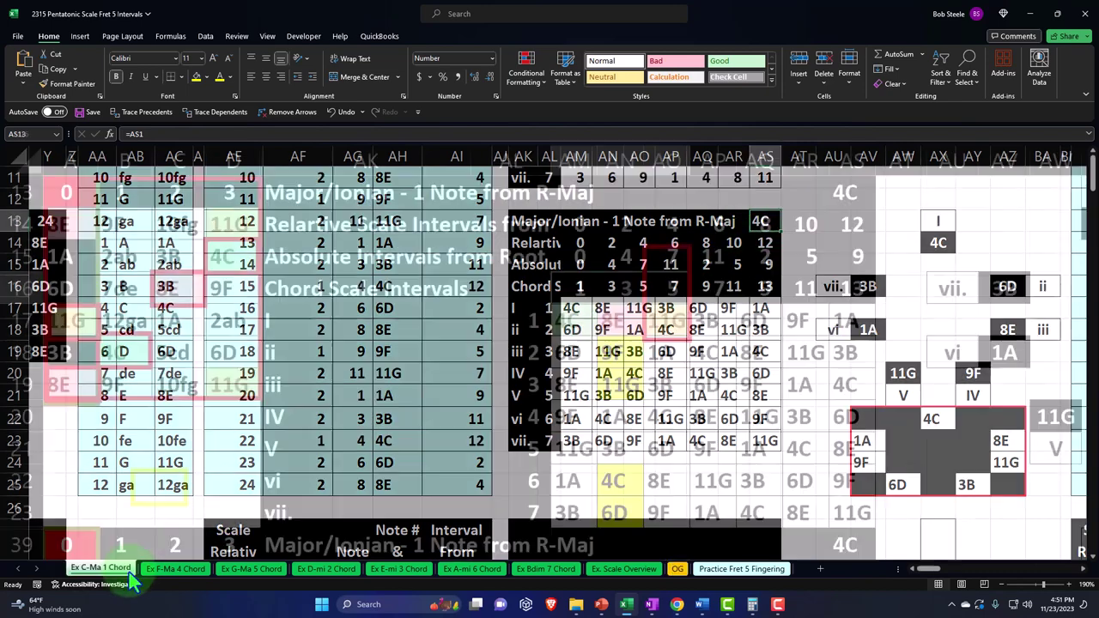
Highlight frets 0–3 and intervals 1, 3, 5, then page through the F-Ma 4 to Bdim 7 chord sheets.
mouse_move(60, 194)
mouse_down()
mouse_move(152, 254)
mouse_move(220, 378)
mouse_up()
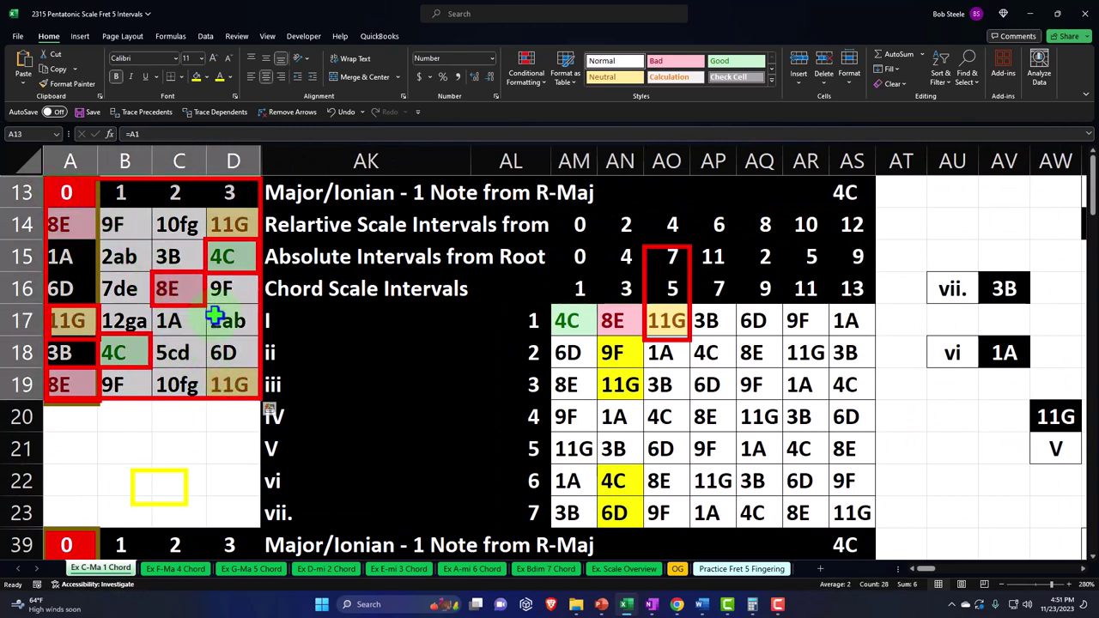
drag(575, 290, 666, 292)
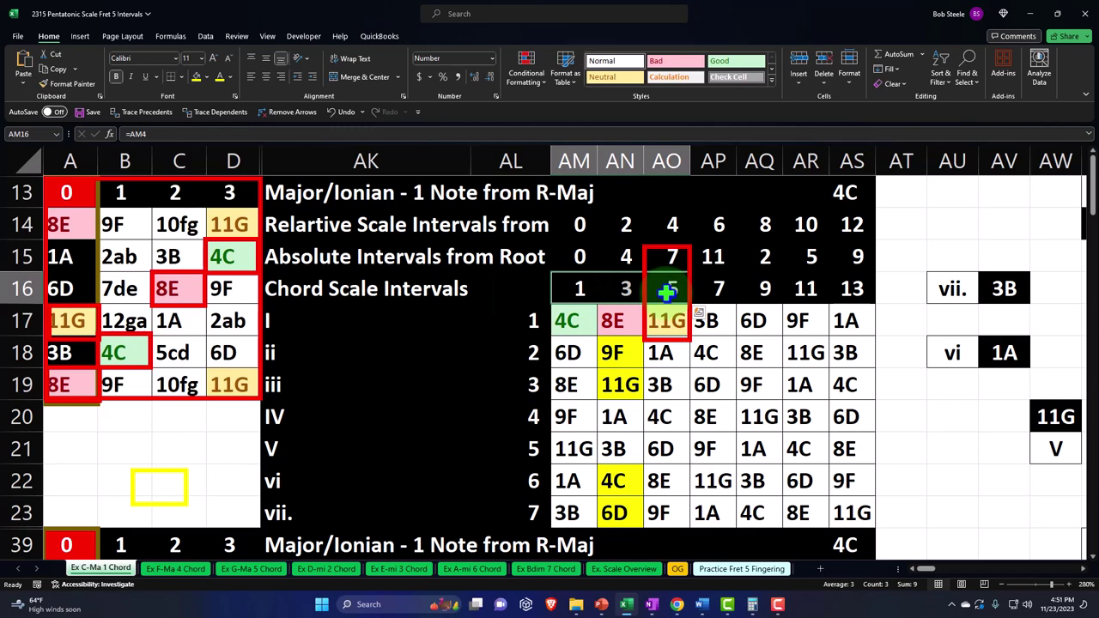
click(175, 569)
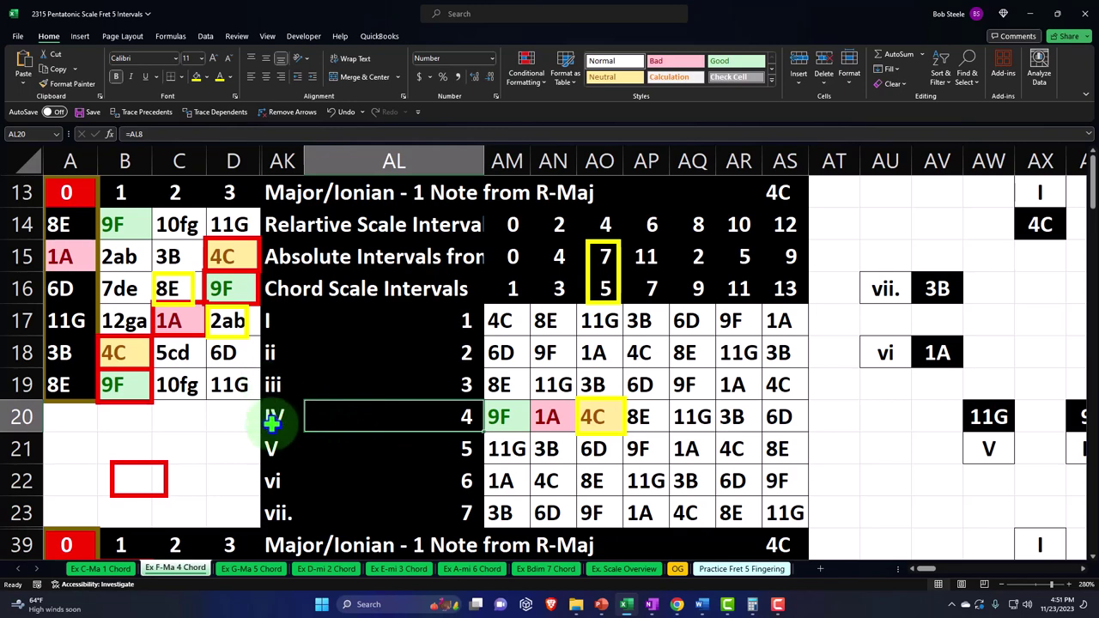
click(255, 571)
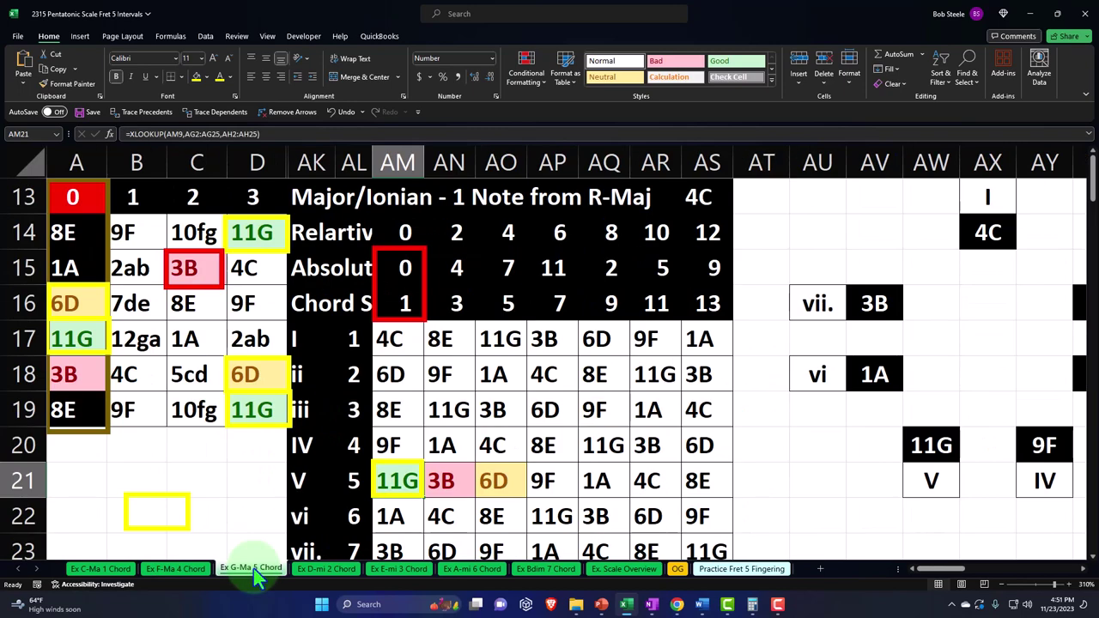
click(326, 568)
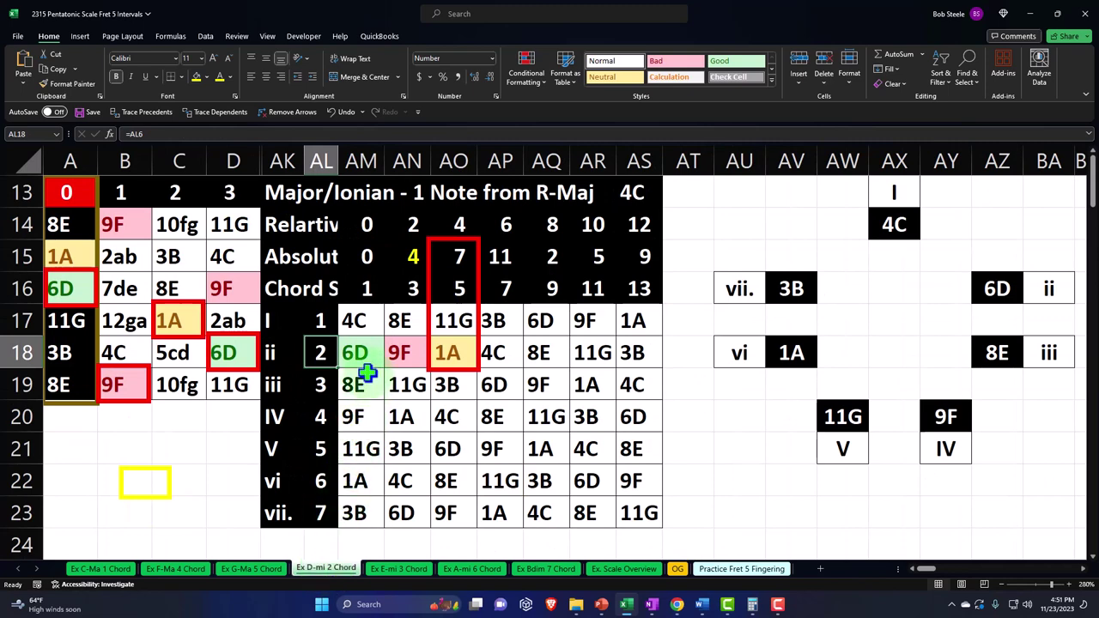
click(397, 569)
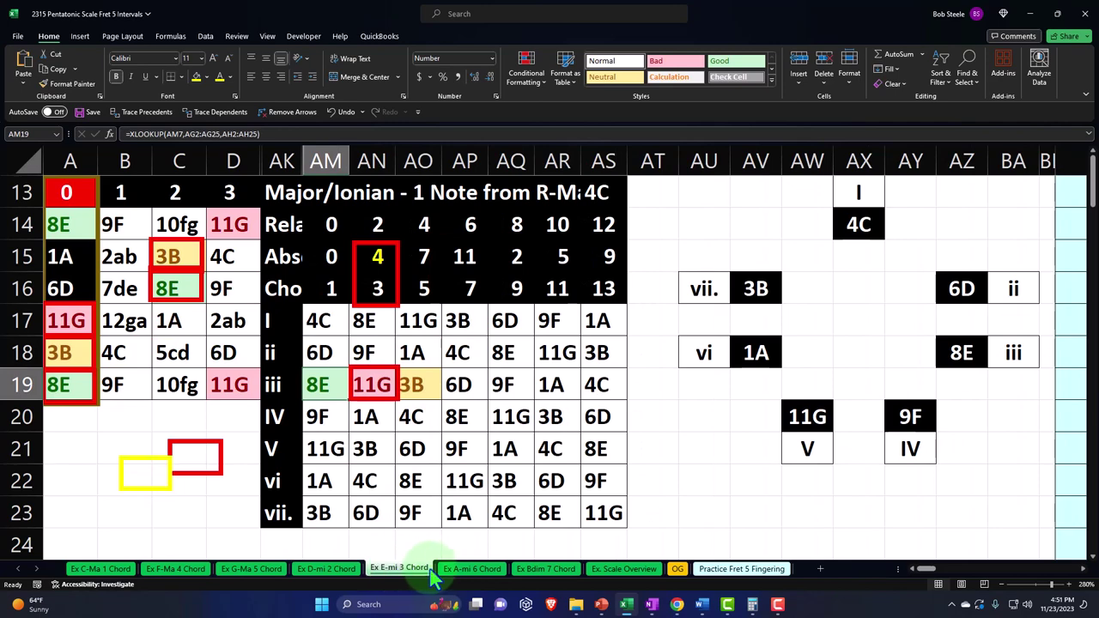
click(468, 571)
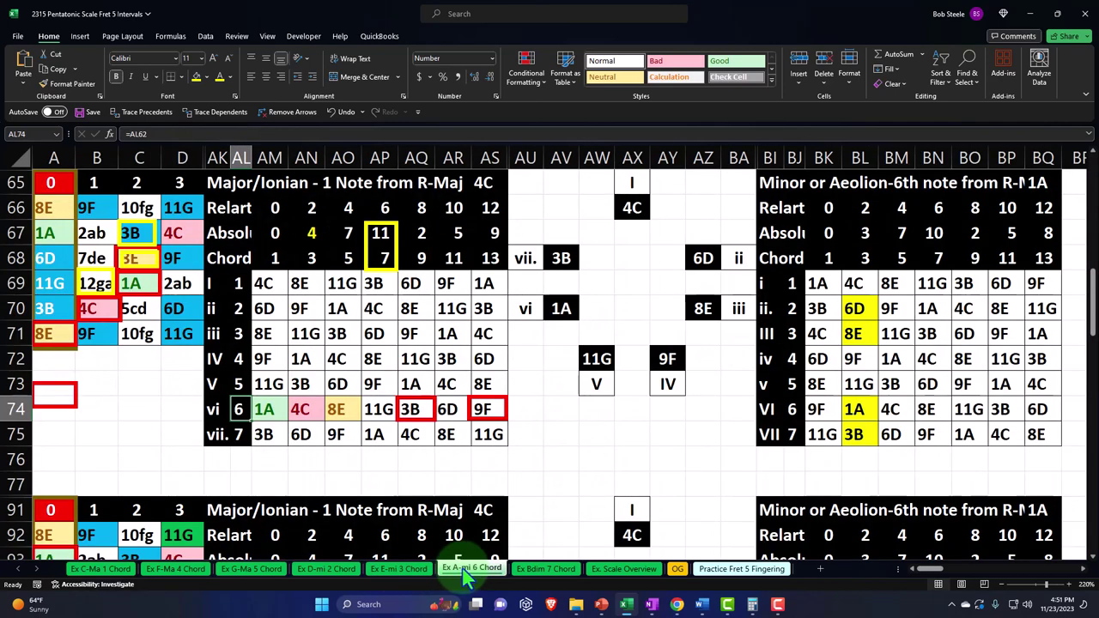
click(543, 570)
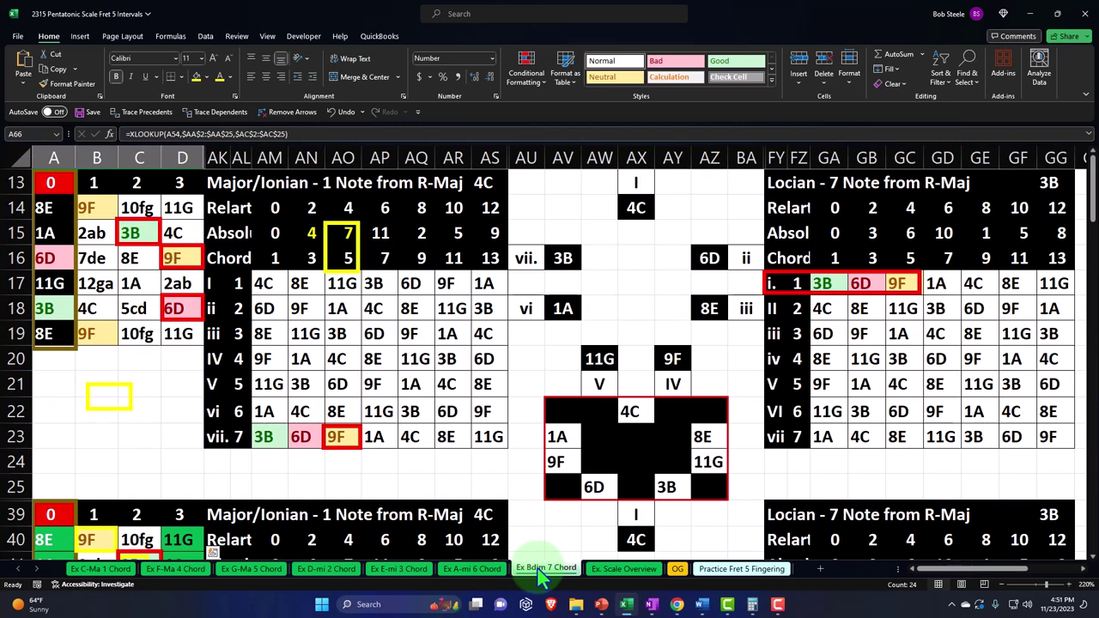
click(722, 569)
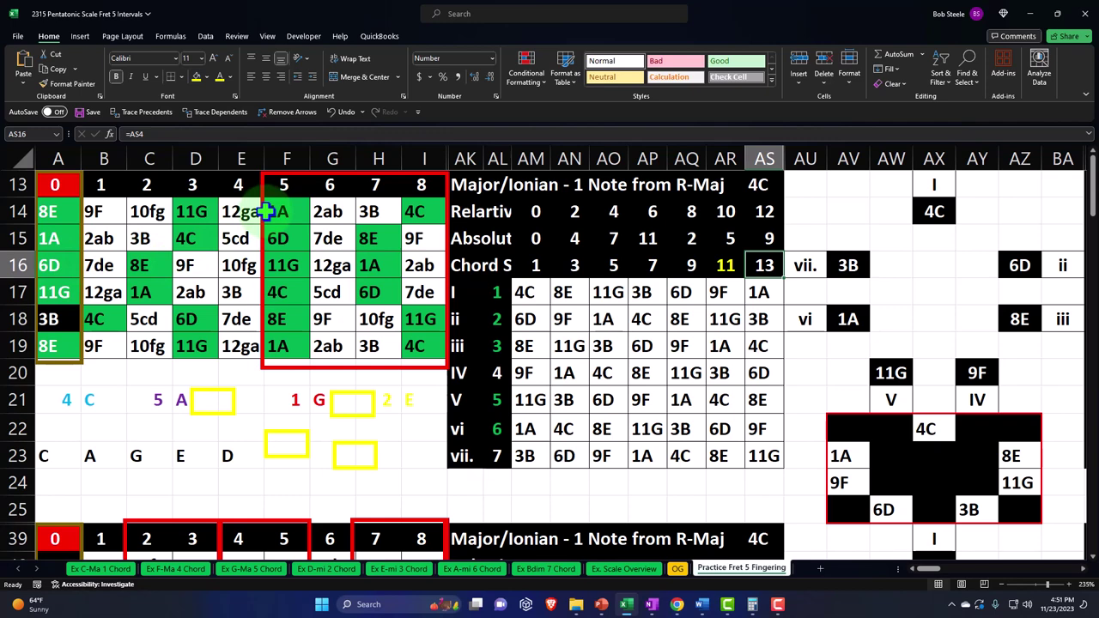
drag(48, 211, 185, 339)
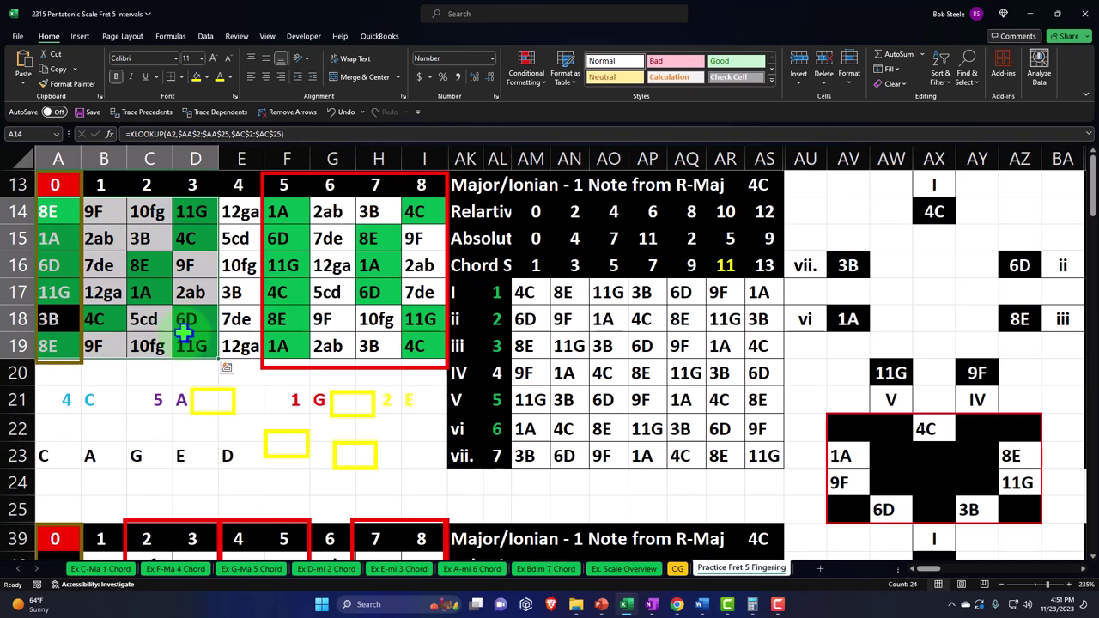
scroll(184, 333, down, 8)
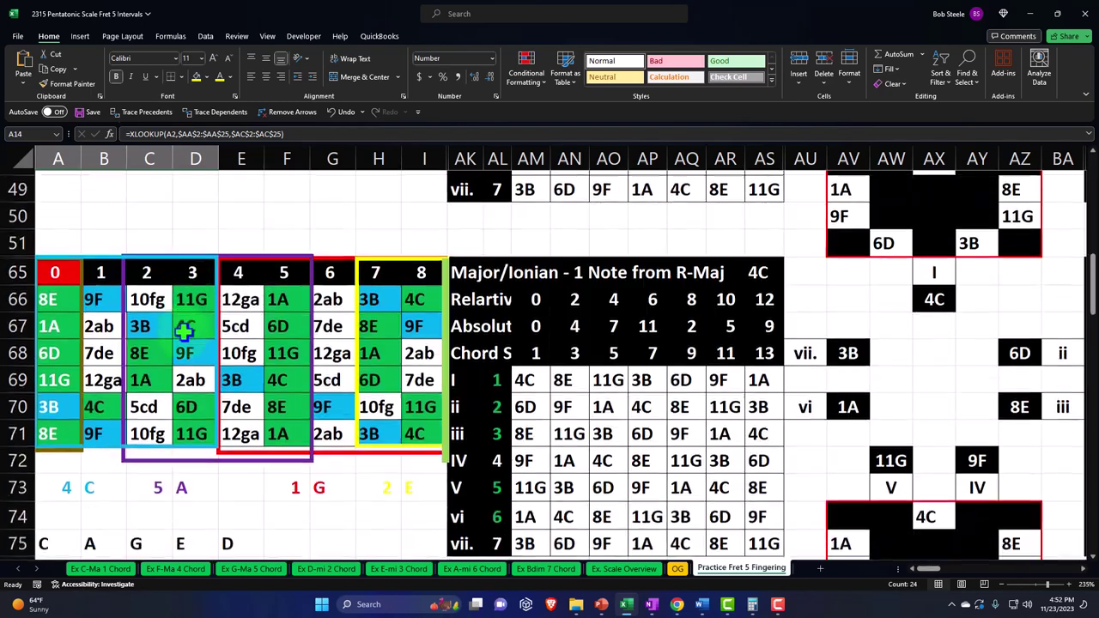
drag(49, 277, 194, 410)
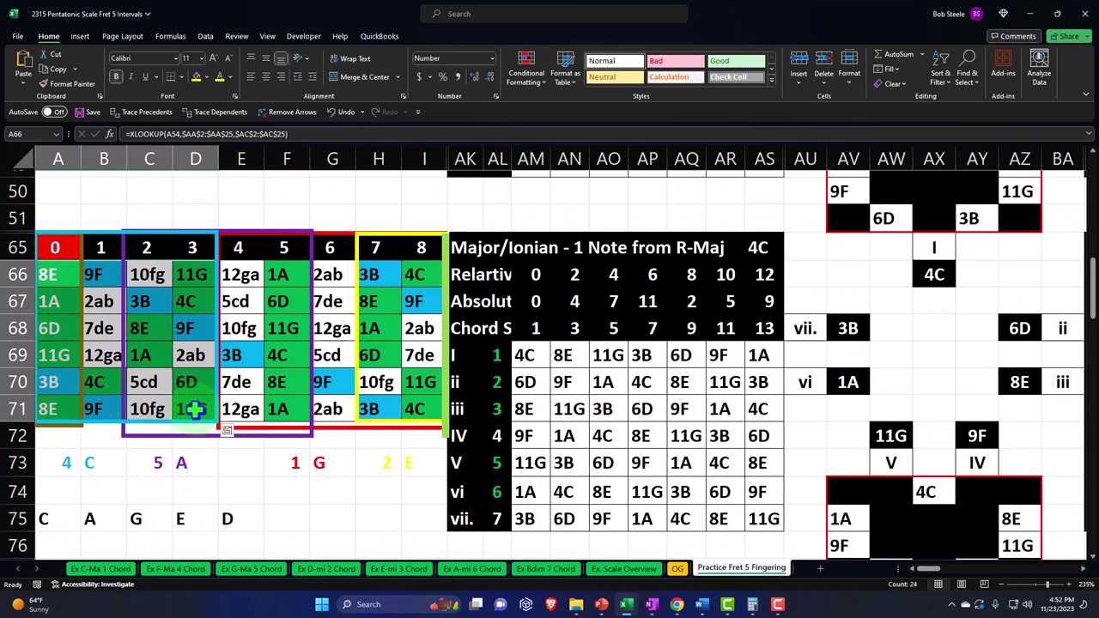
scroll(196, 409, up, 8)
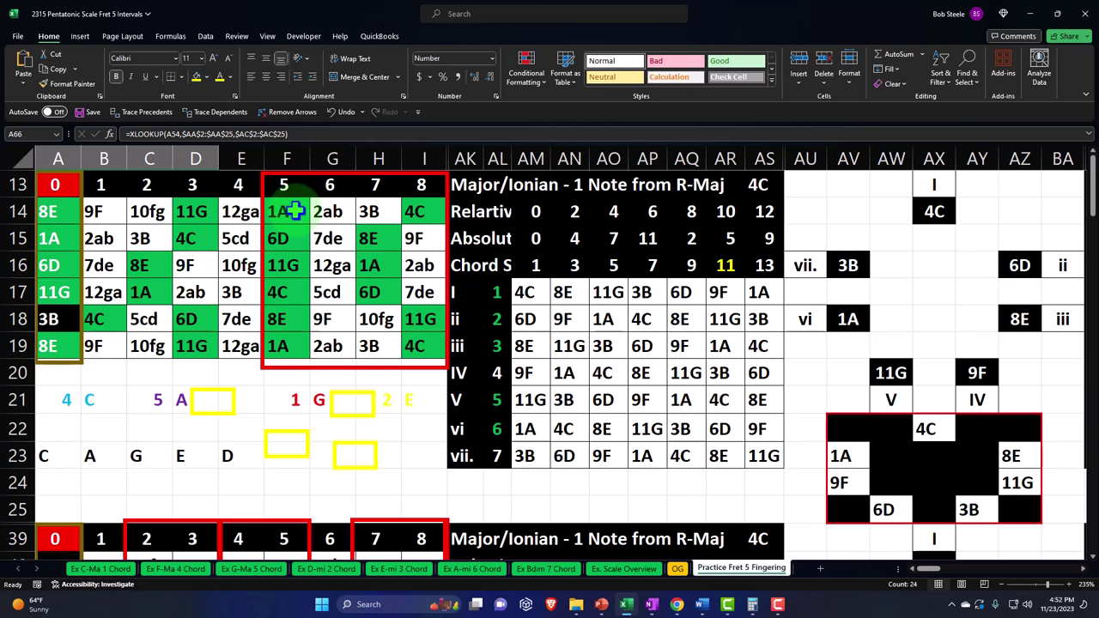
drag(284, 212, 410, 341)
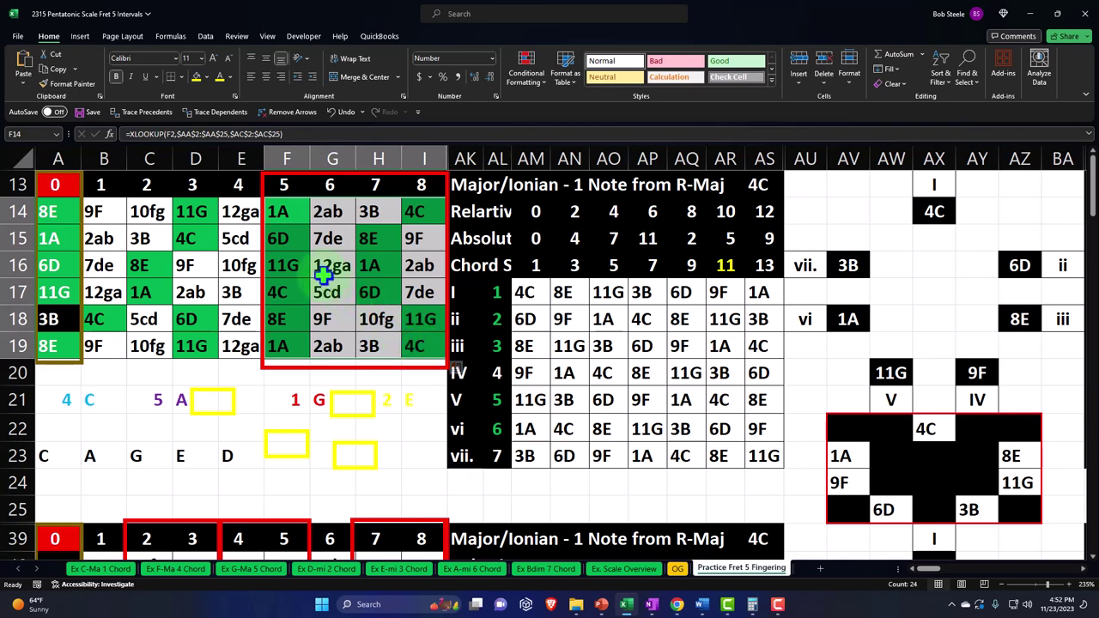
click(286, 213)
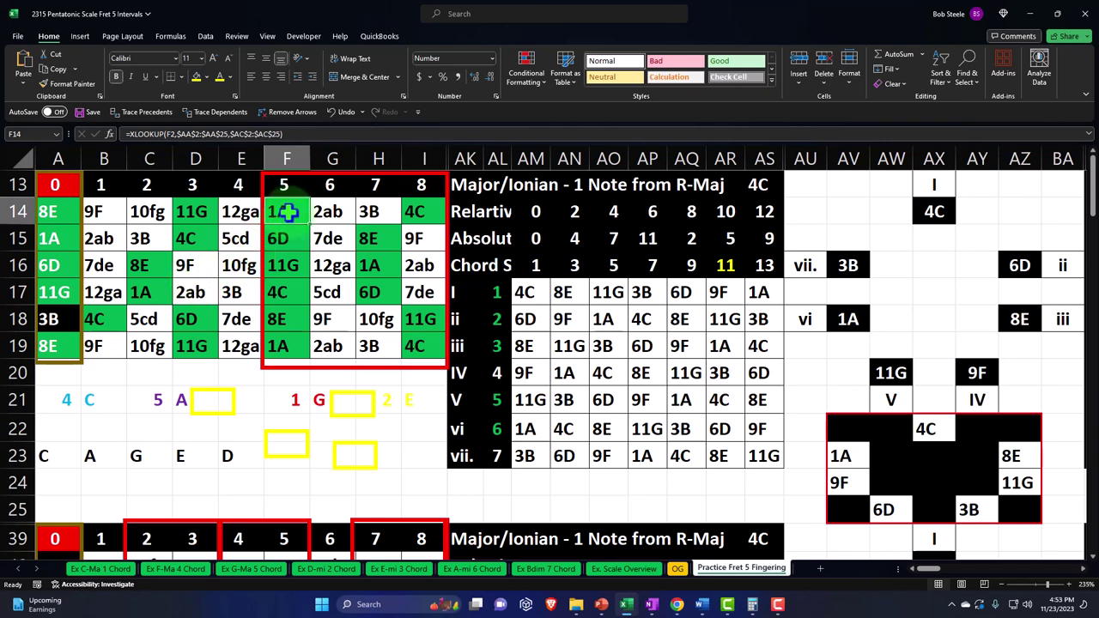
drag(292, 216, 412, 342)
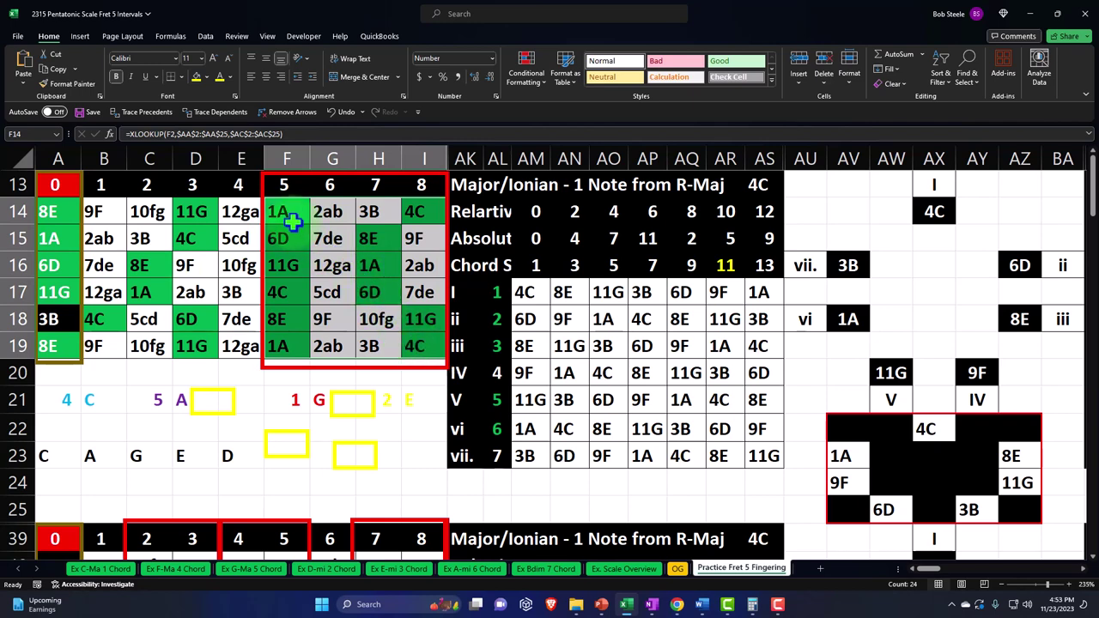
drag(291, 213, 415, 211)
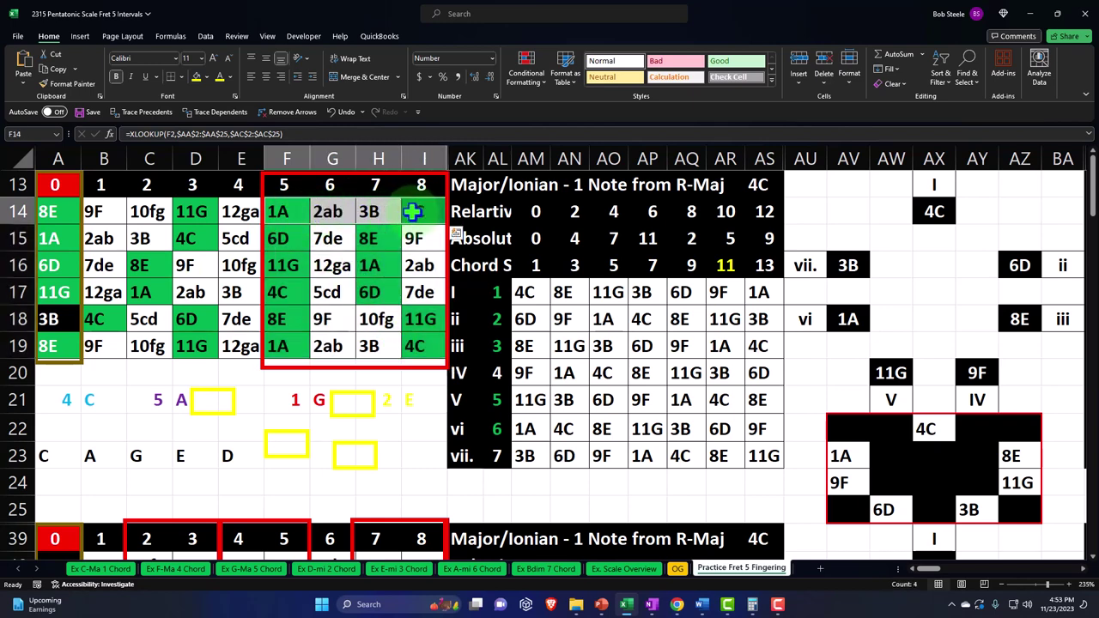
click(378, 266)
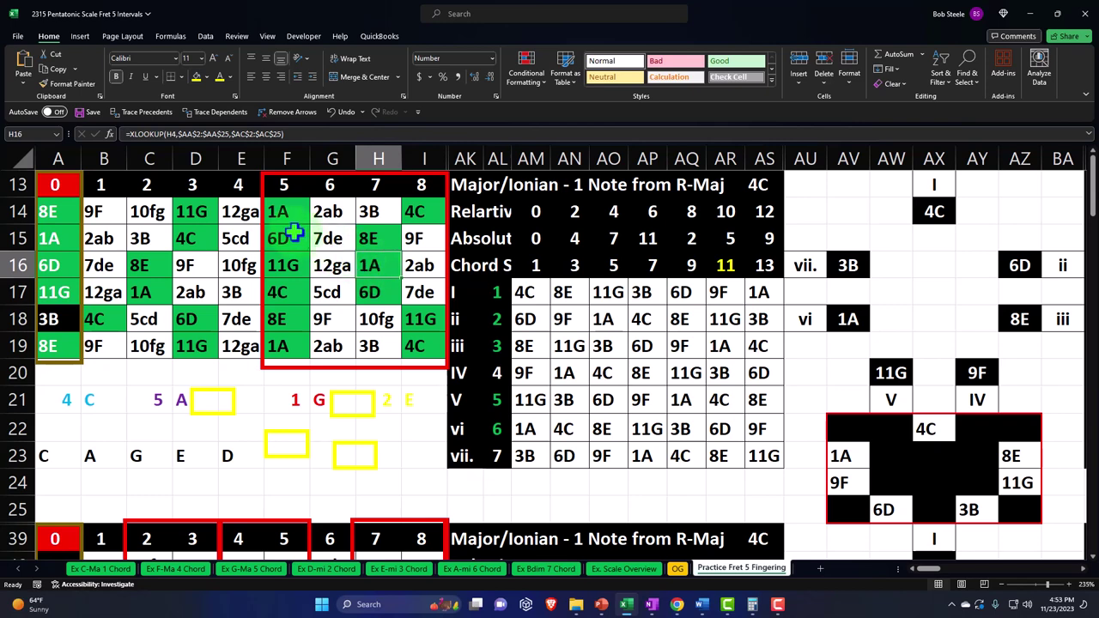
drag(525, 291, 524, 455)
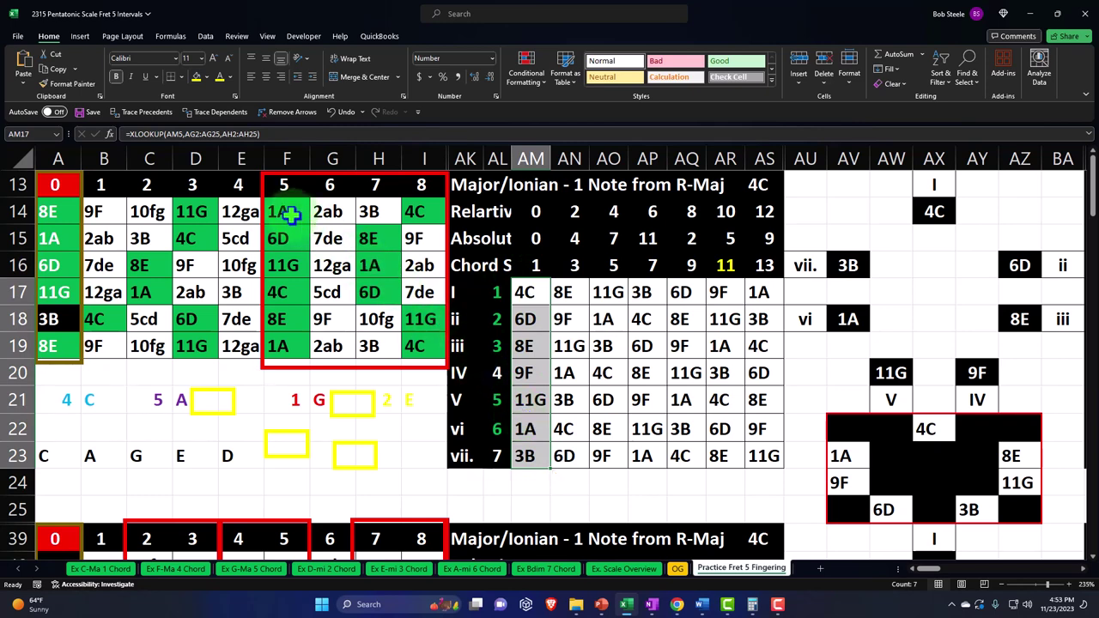
drag(285, 215, 425, 346)
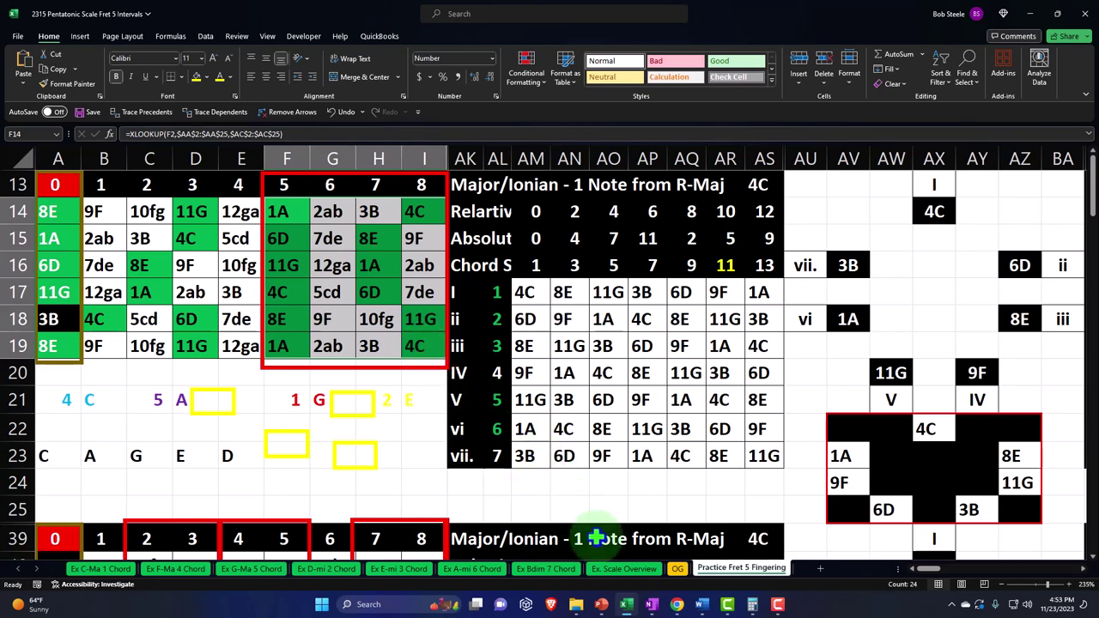
On the OG sheet, check values AF3–AF9 and the IF formula in AG9, then return to column A.
click(677, 568)
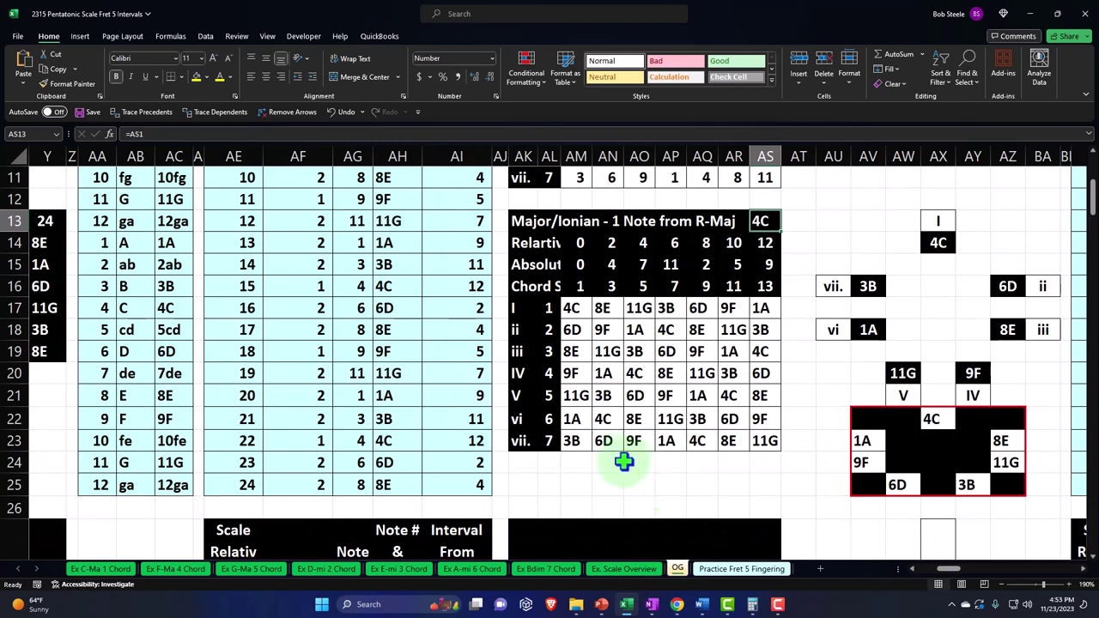
scroll(607, 456, up, 4)
click(318, 268)
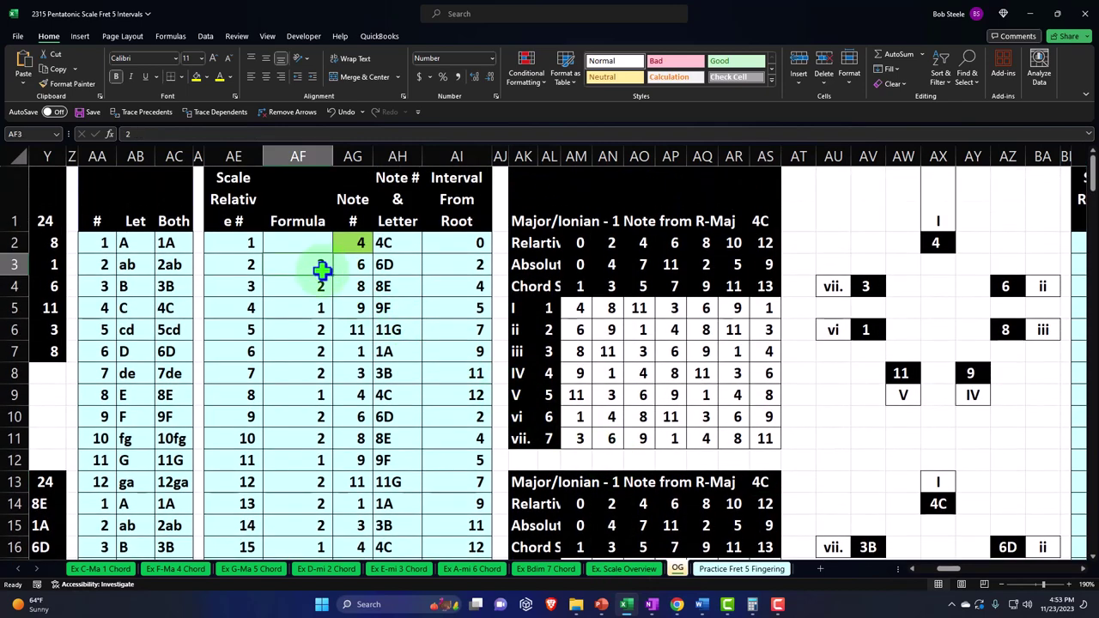
key(Down)
key(Down)
key(Down)
key(Down)
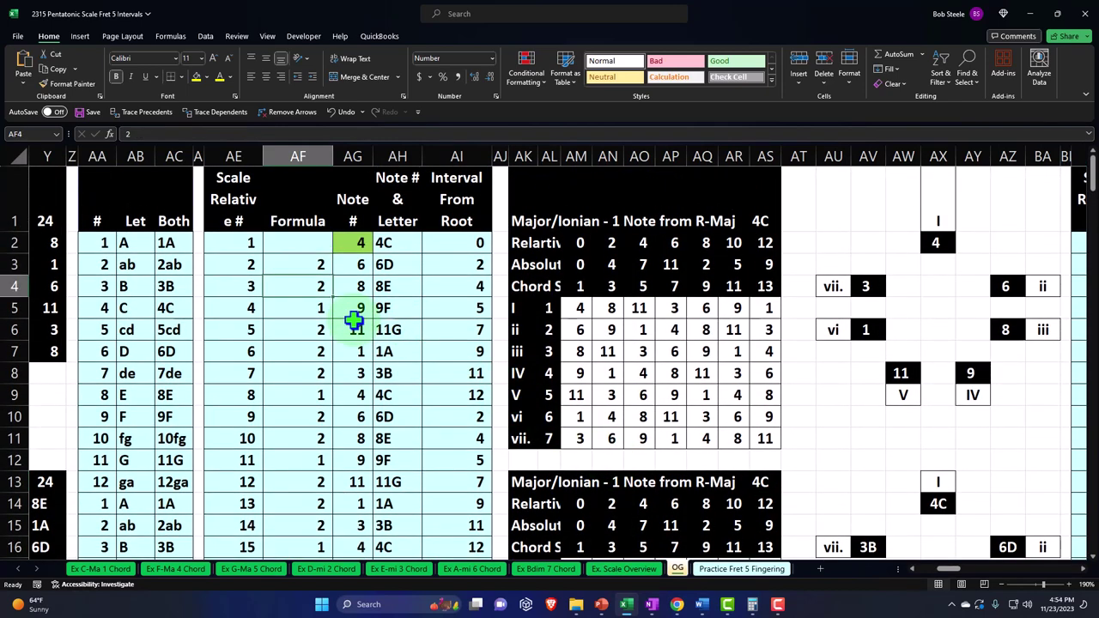
key(Down)
key(Down)
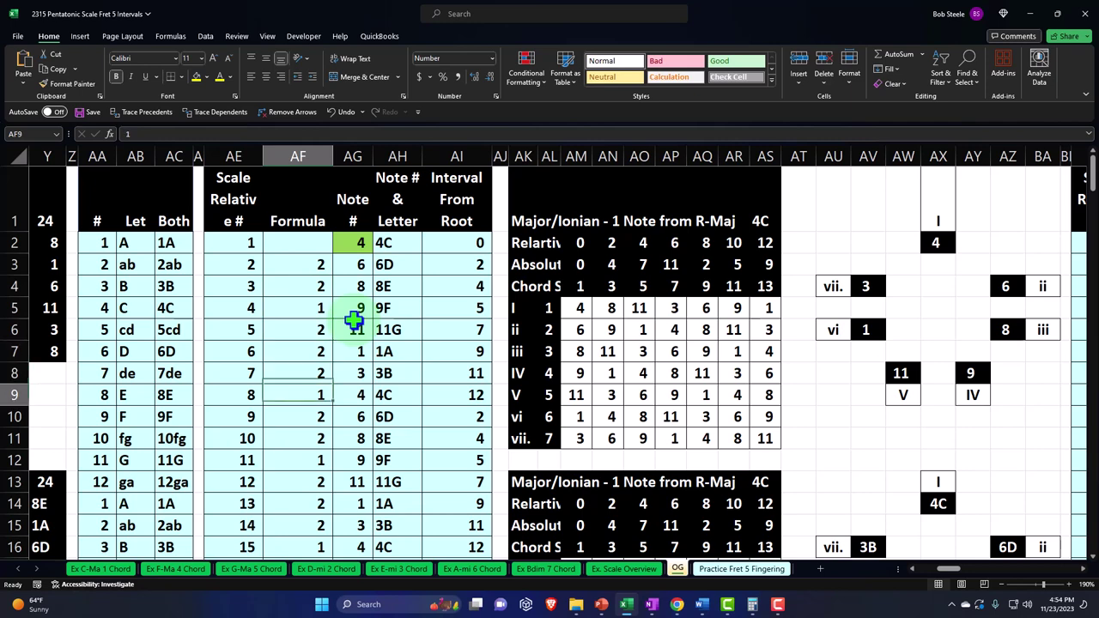
key(Right)
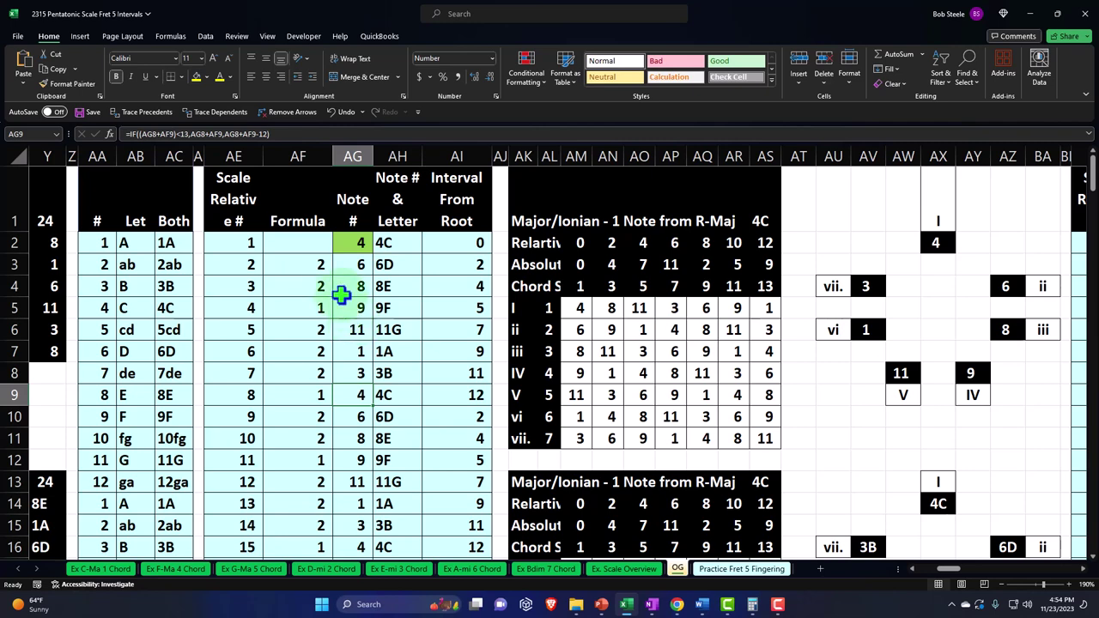
click(315, 270)
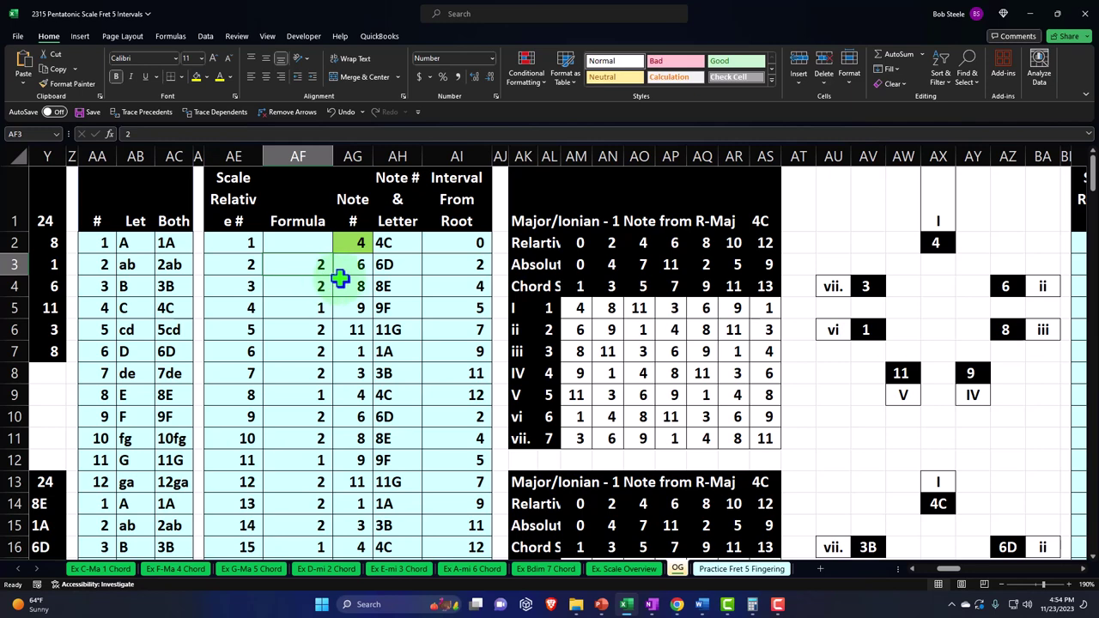
click(326, 287)
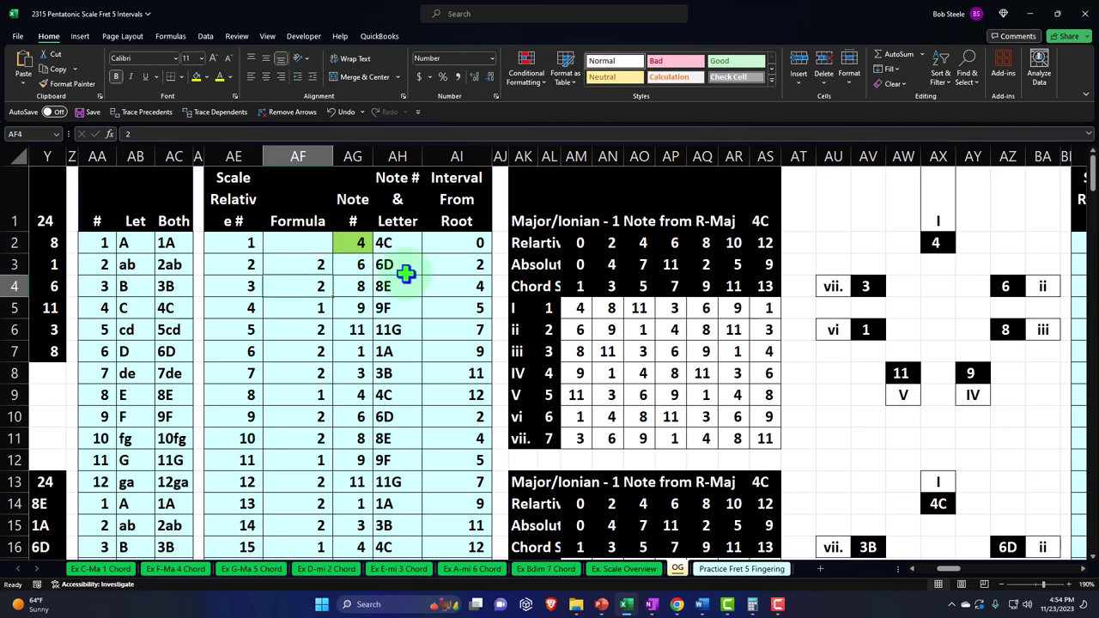
key(Down)
key(Down)
key(Down)
key(Down)
key(Down)
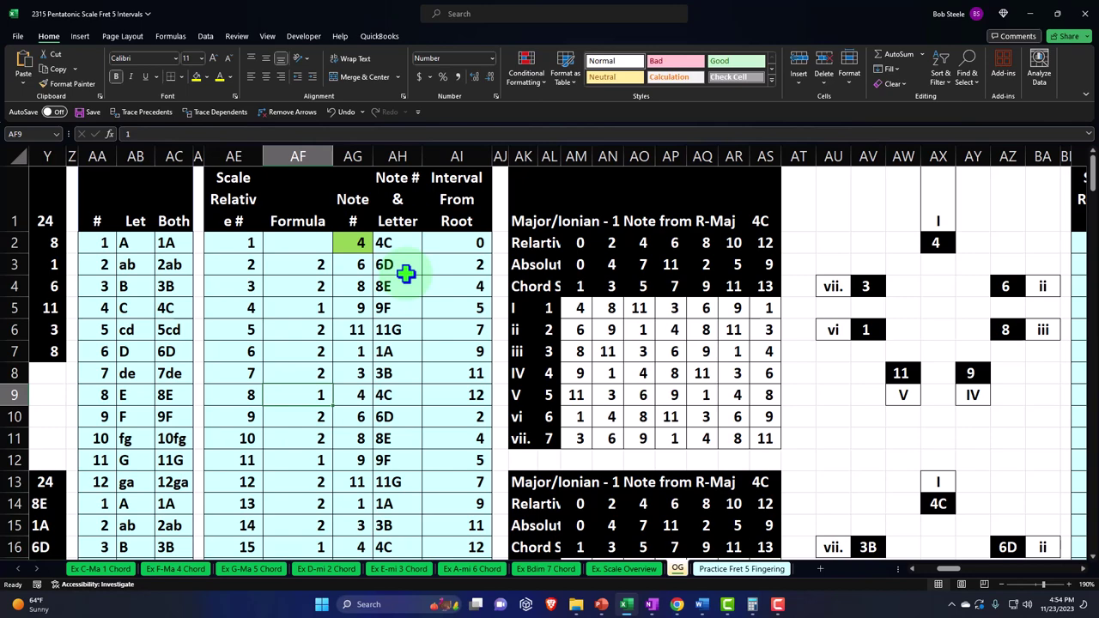
key(Return)
key(Home)
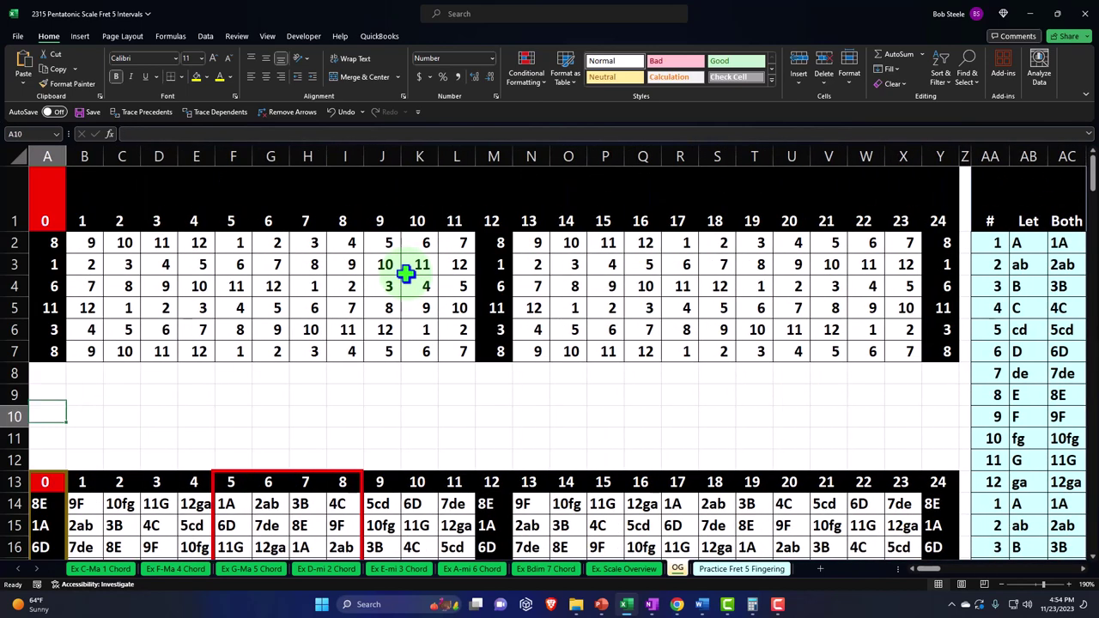
Check the XLOOKUP note formulas along row 14 from B14 to N14.
key(Down)
key(Down)
key(Down)
key(Down)
key(Down)
key(Down)
key(Down)
key(Down)
key(Down)
key(Down)
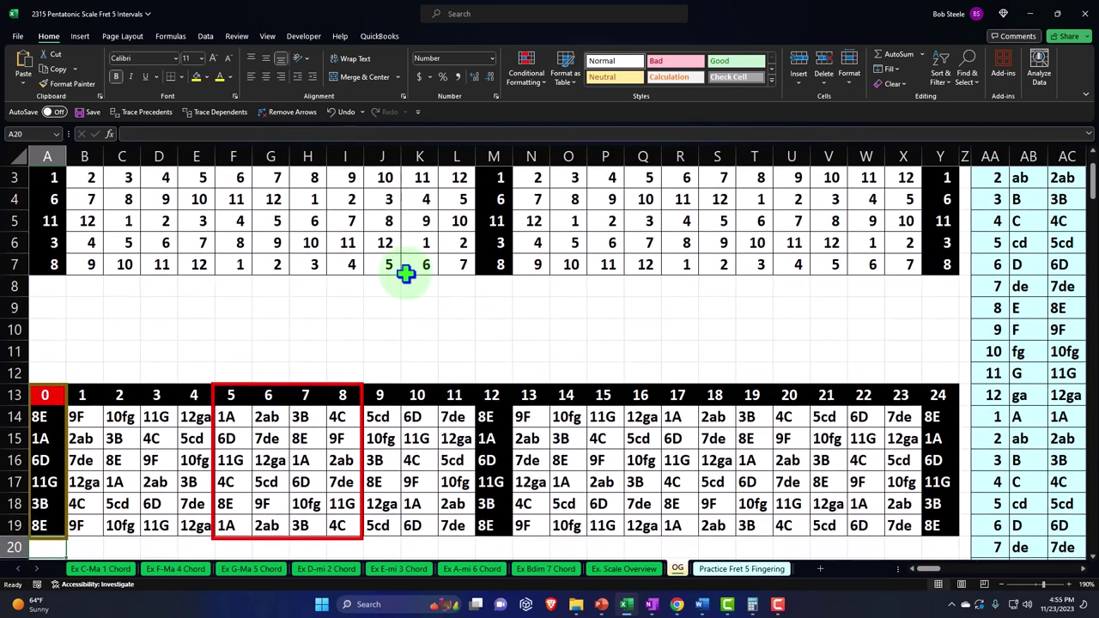
key(Up)
key(Up)
key(Up)
key(Up)
key(Up)
key(Up)
key(Right)
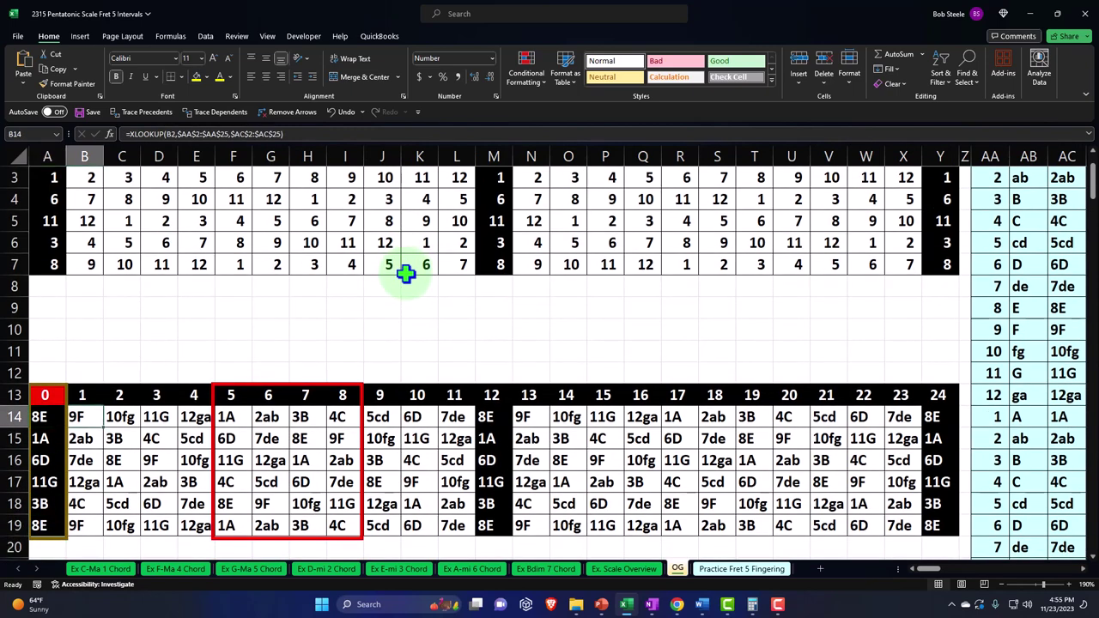
key(Right)
key(Right)
key(Right)
key(Right)
key(Right)
key(Right)
key(Right)
key(Right)
key(Right)
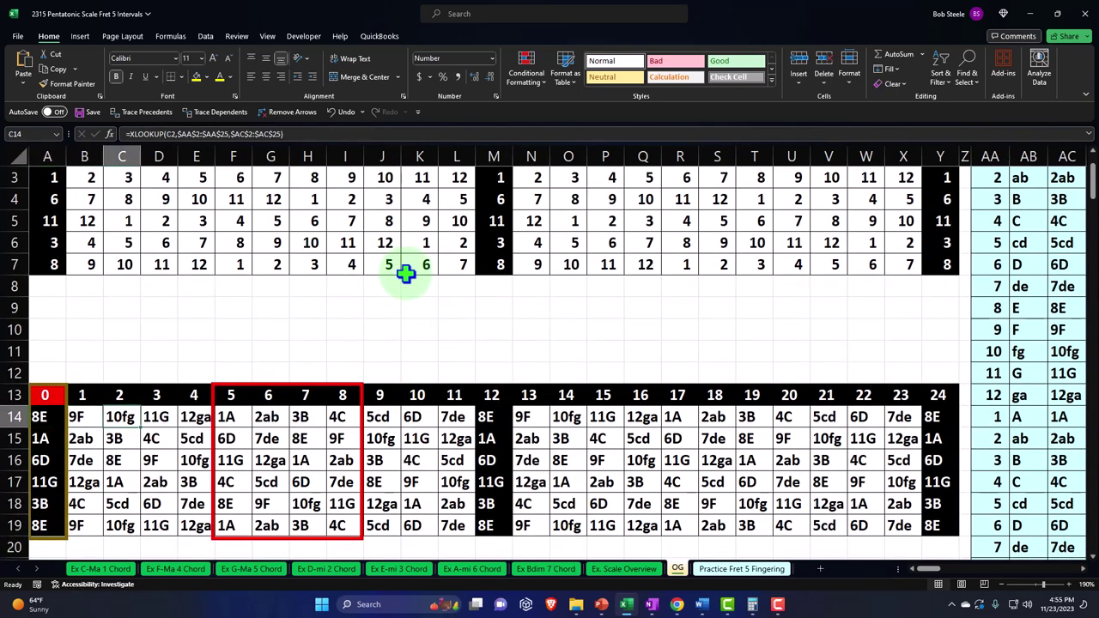
key(Right)
key(Right)
key(Right)
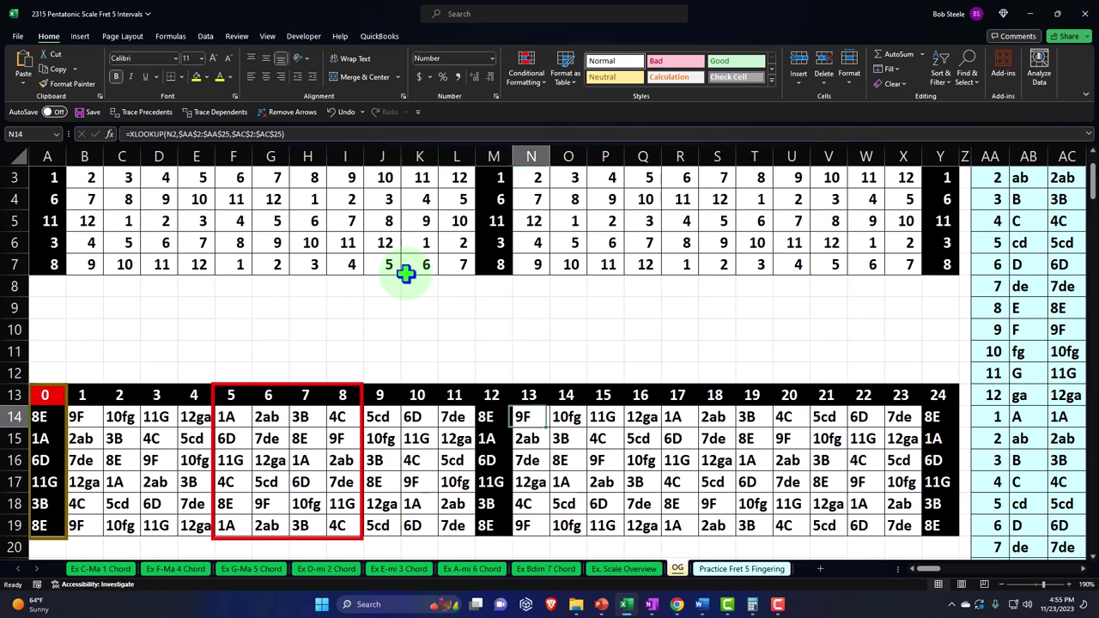
click(725, 565)
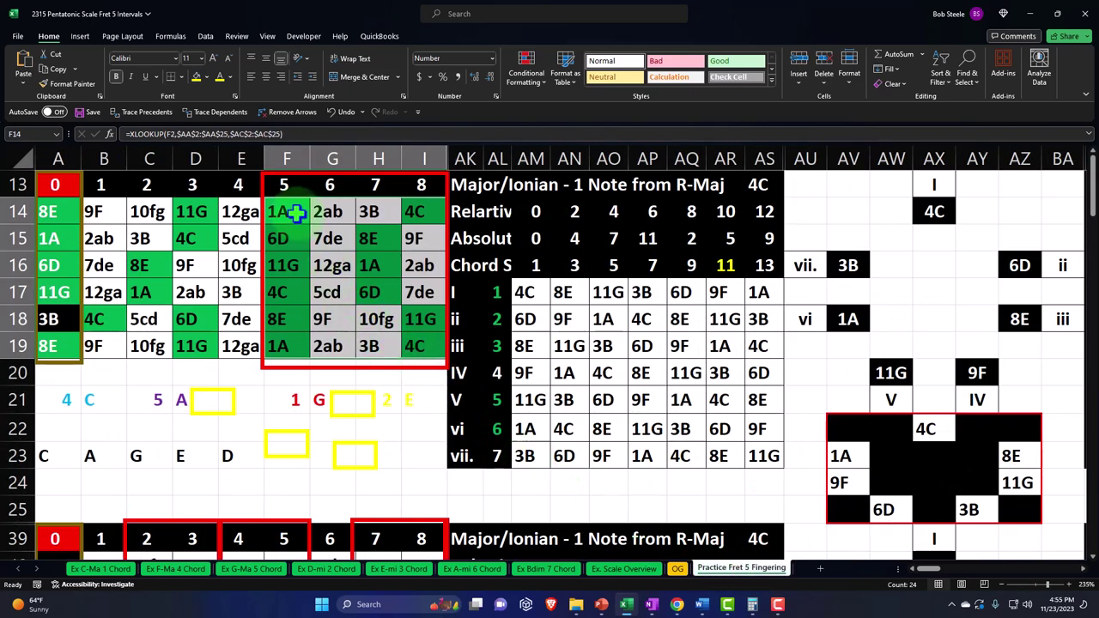
click(416, 215)
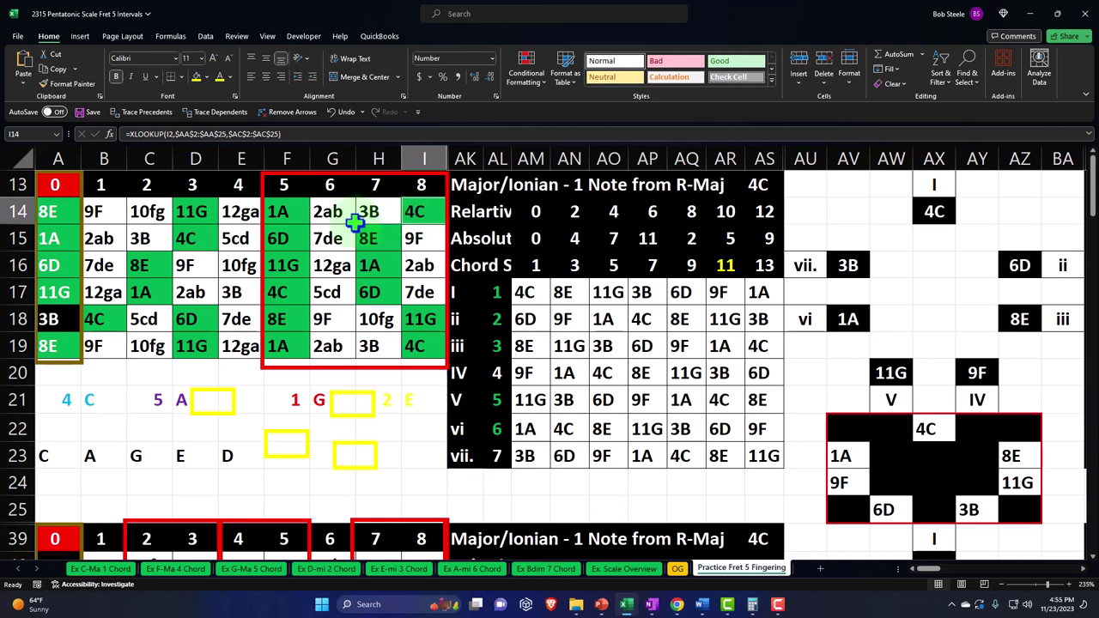
click(288, 240)
click(413, 213)
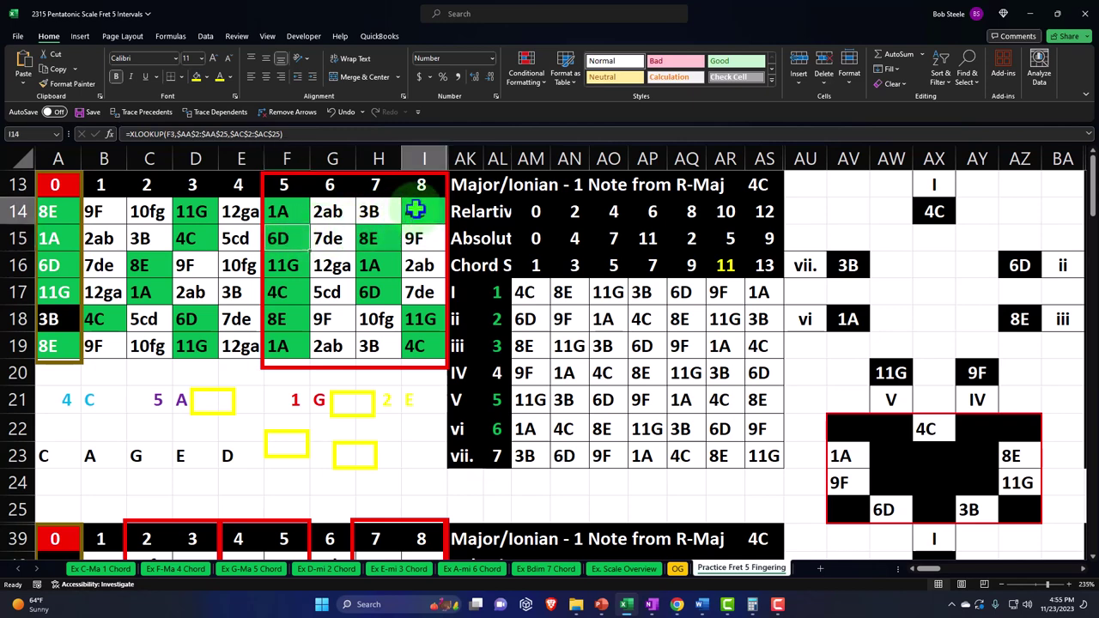
click(289, 240)
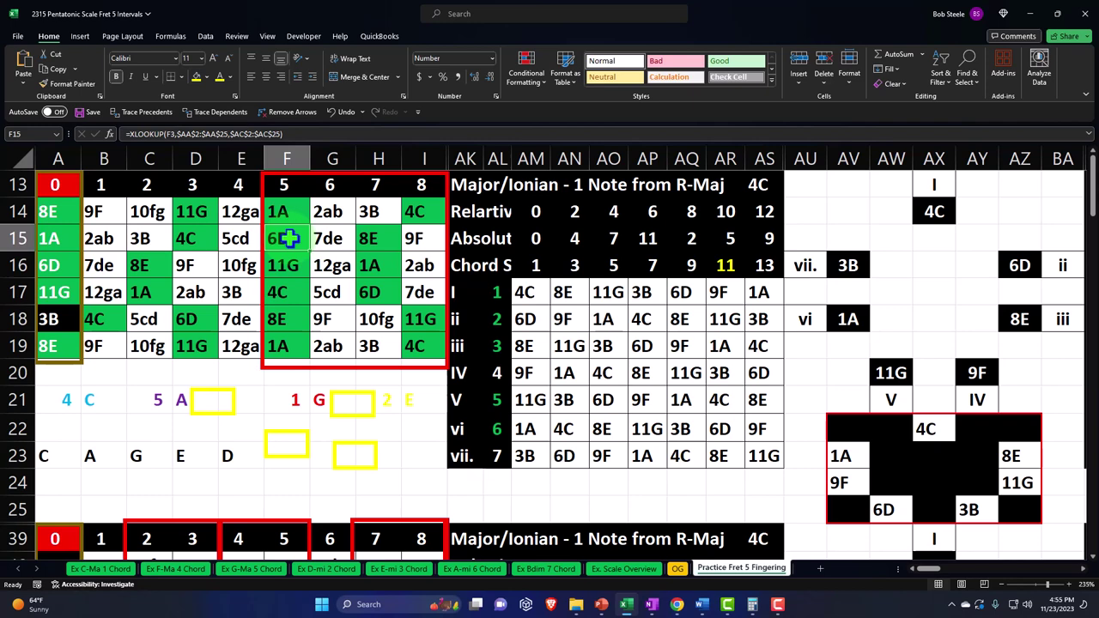
drag(289, 203, 404, 341)
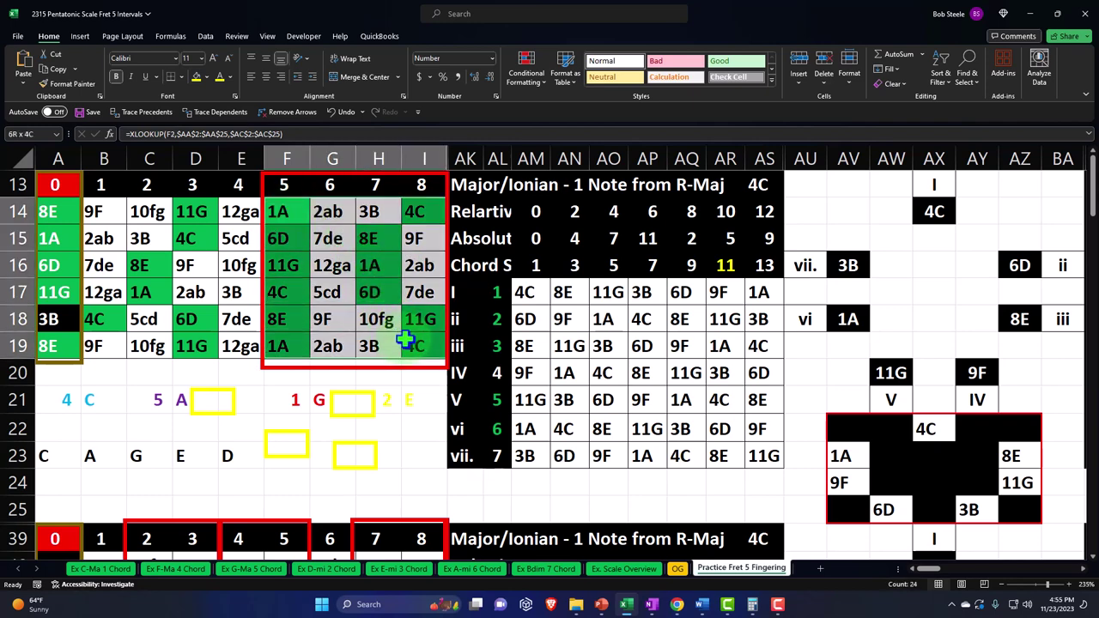
drag(49, 210, 405, 203)
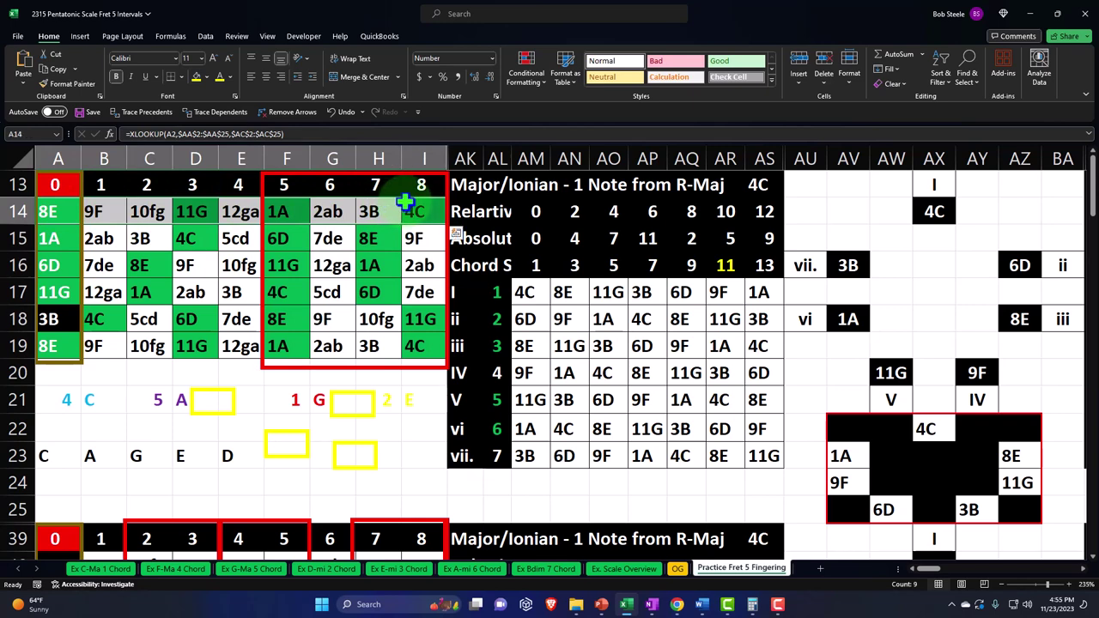
click(416, 428)
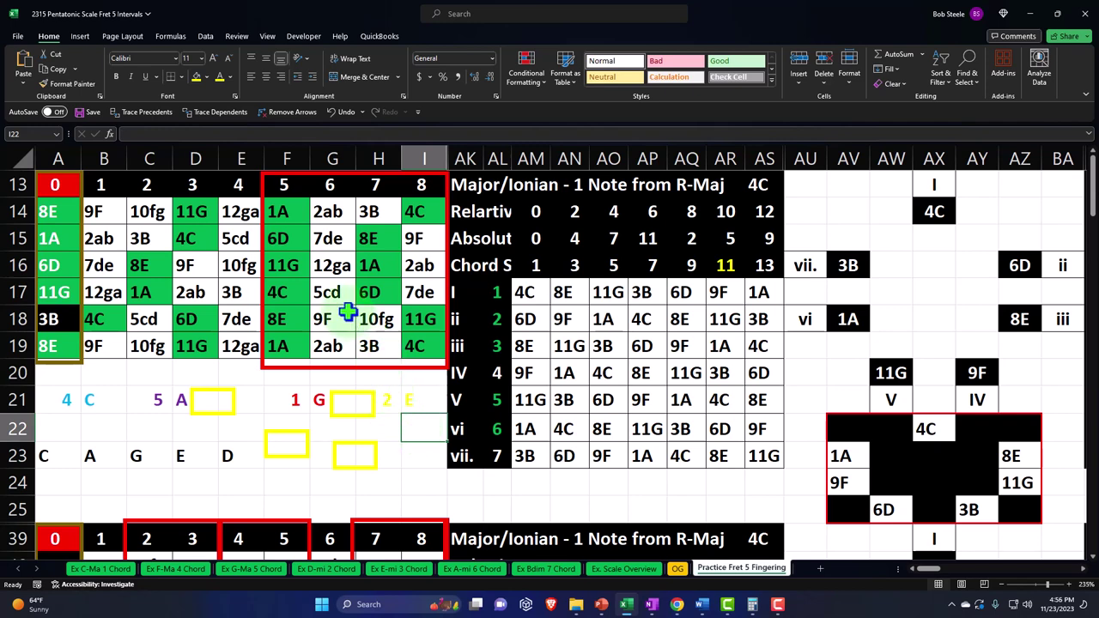
click(334, 265)
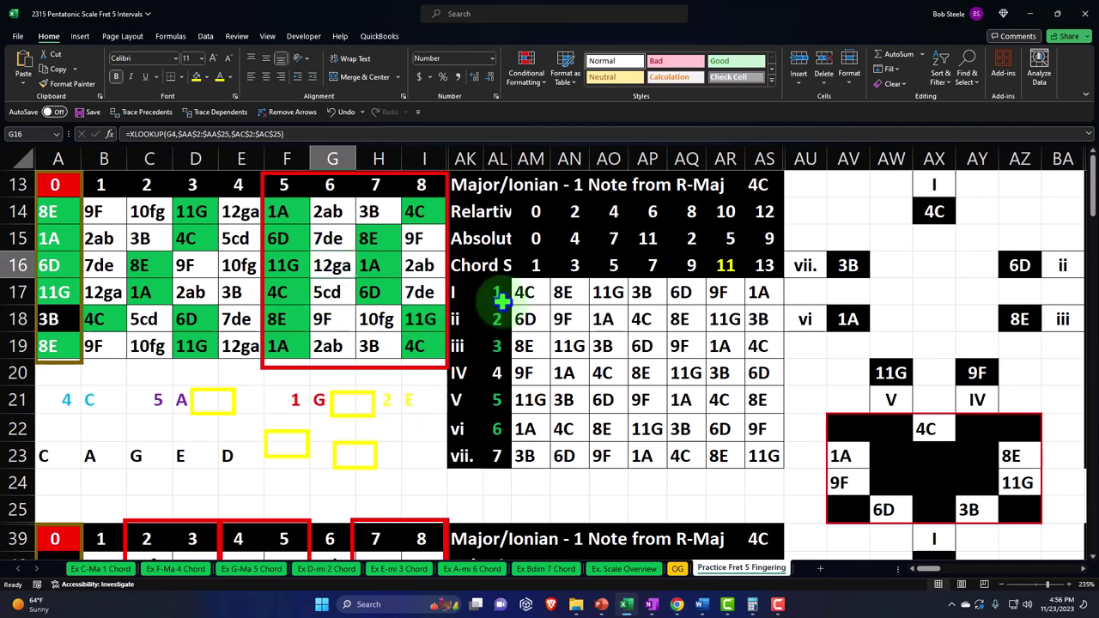
Inspect the chord degree numbers 1–7 and the formulas behind the IV and iii numeral labels.
drag(502, 292, 488, 452)
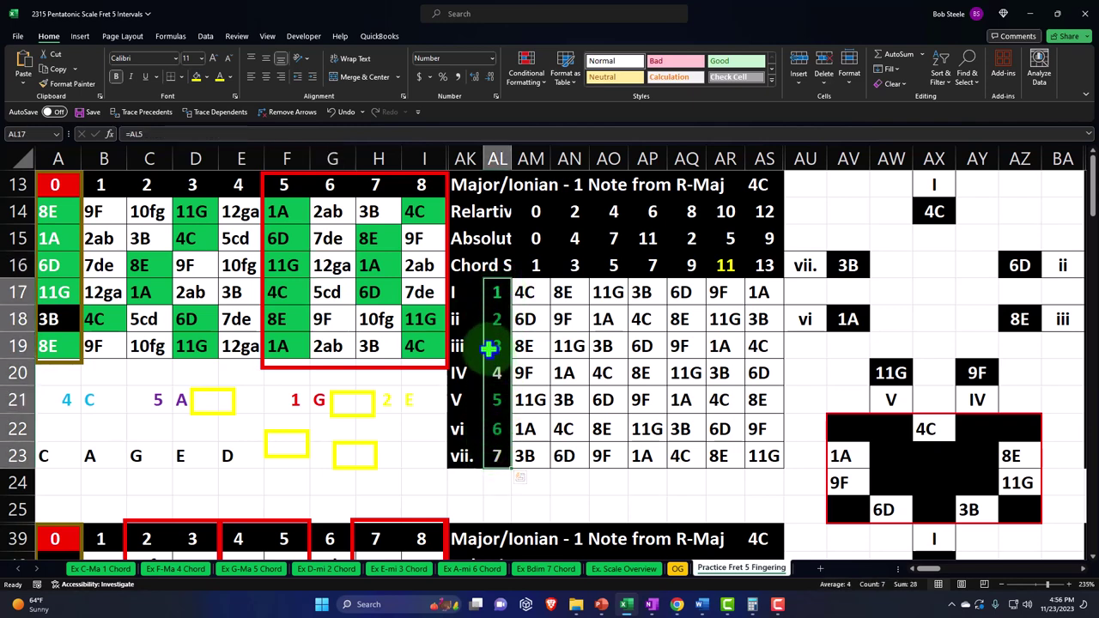
drag(461, 300, 465, 451)
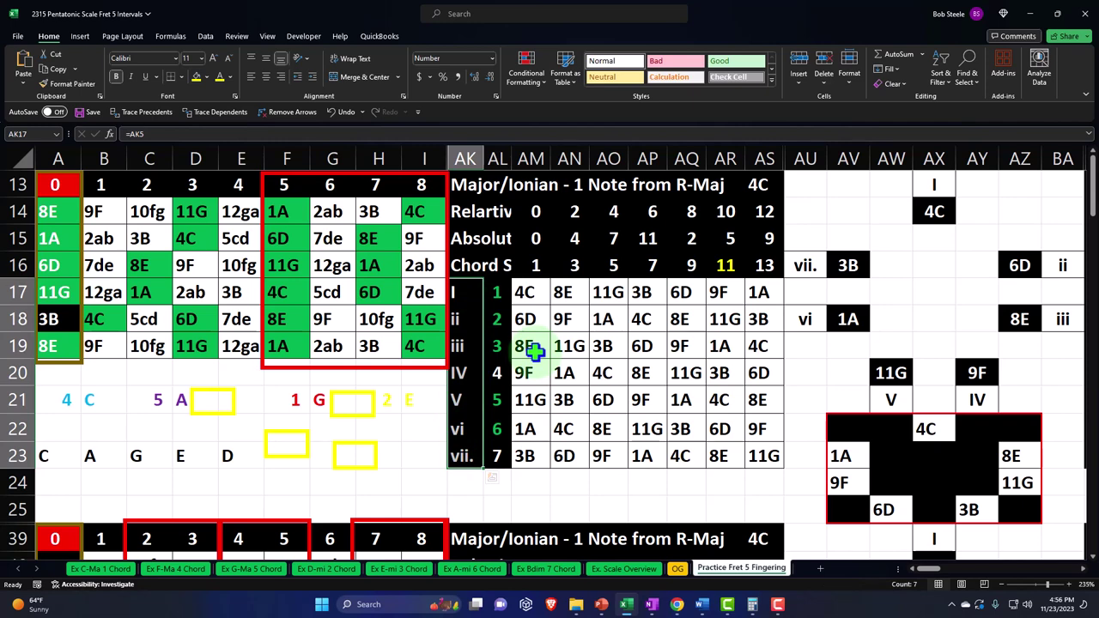
click(526, 294)
click(460, 378)
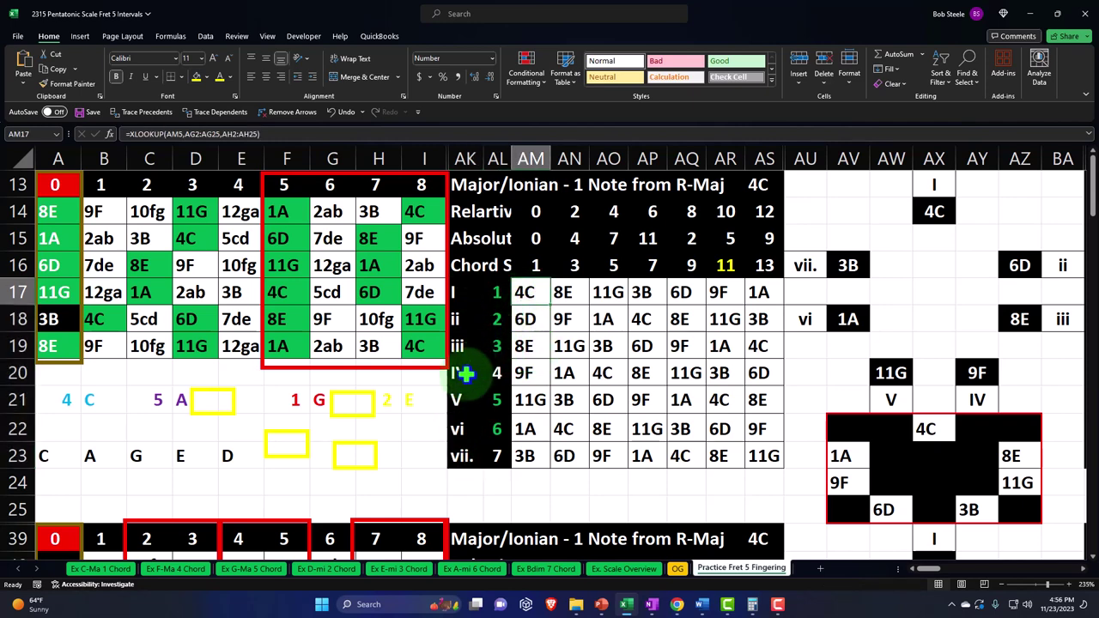
click(460, 347)
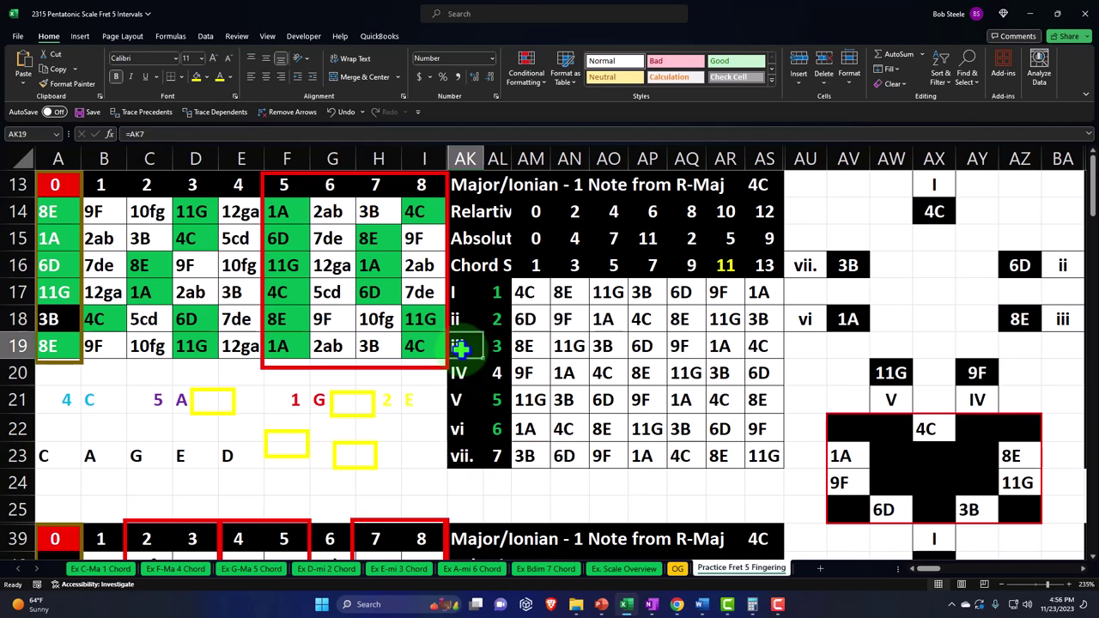
click(541, 267)
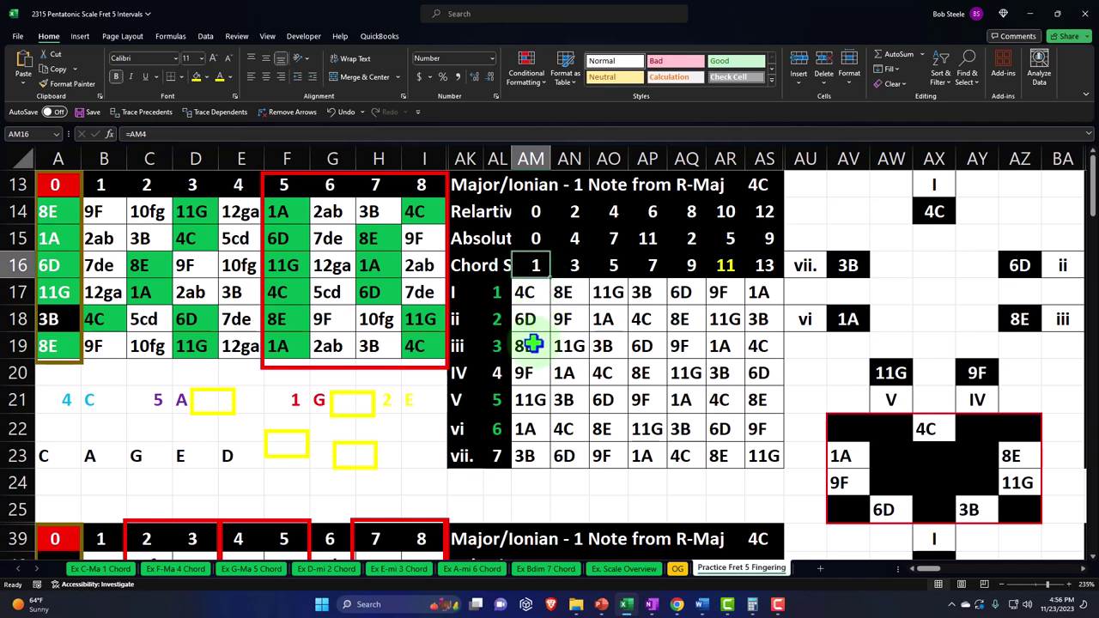
Review the chord step row 1, 3, 5, the I chord root XLOOKUP and the absolute interval row.
drag(535, 264, 609, 265)
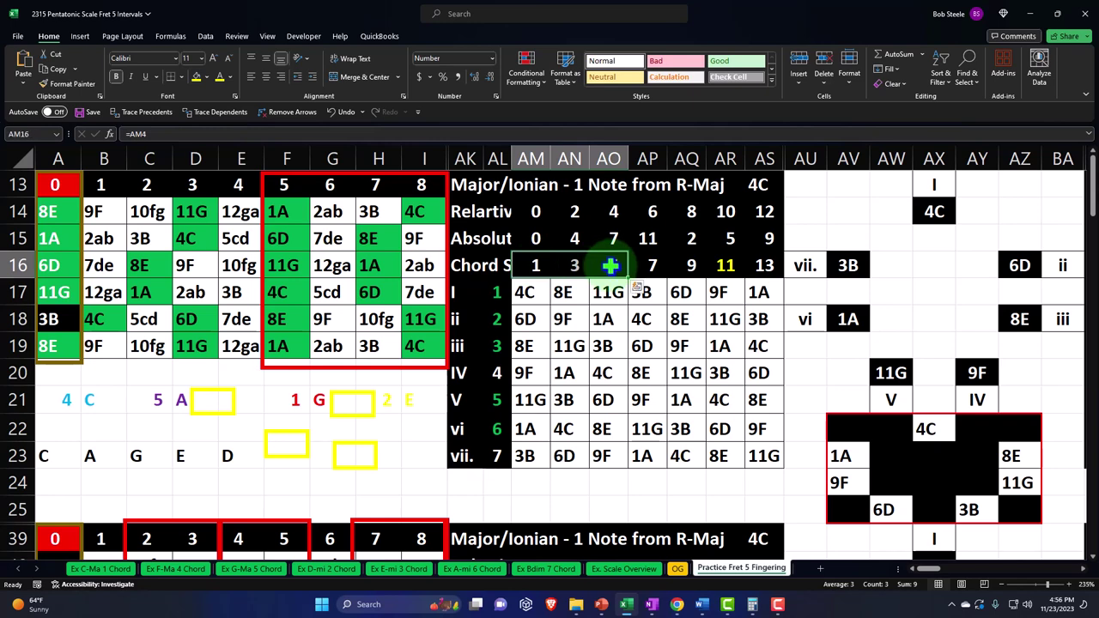
click(528, 292)
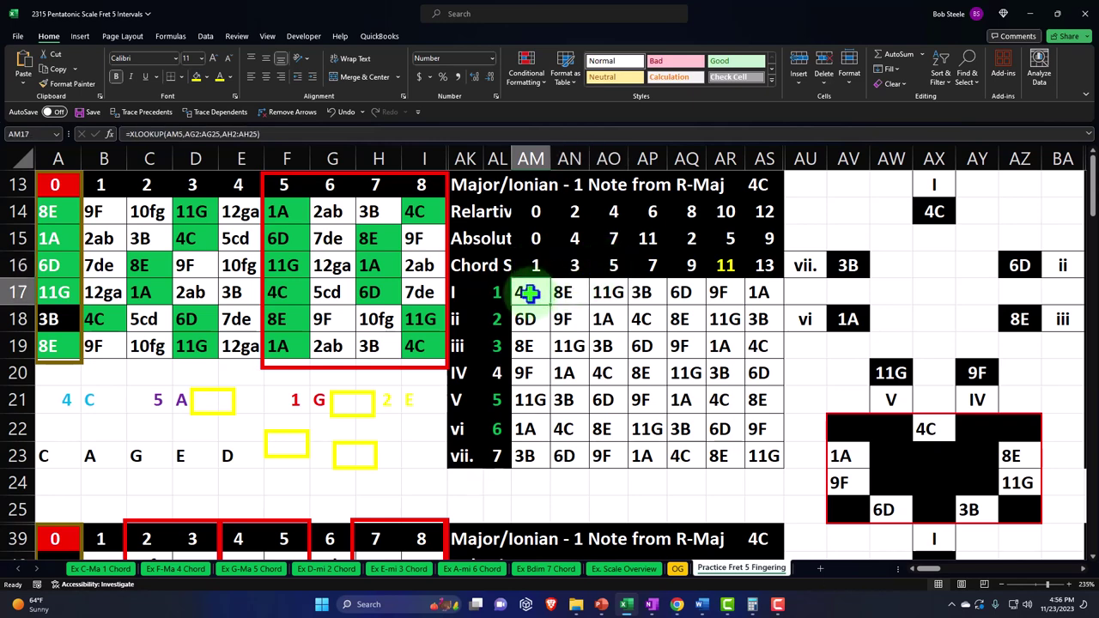
drag(532, 265, 754, 265)
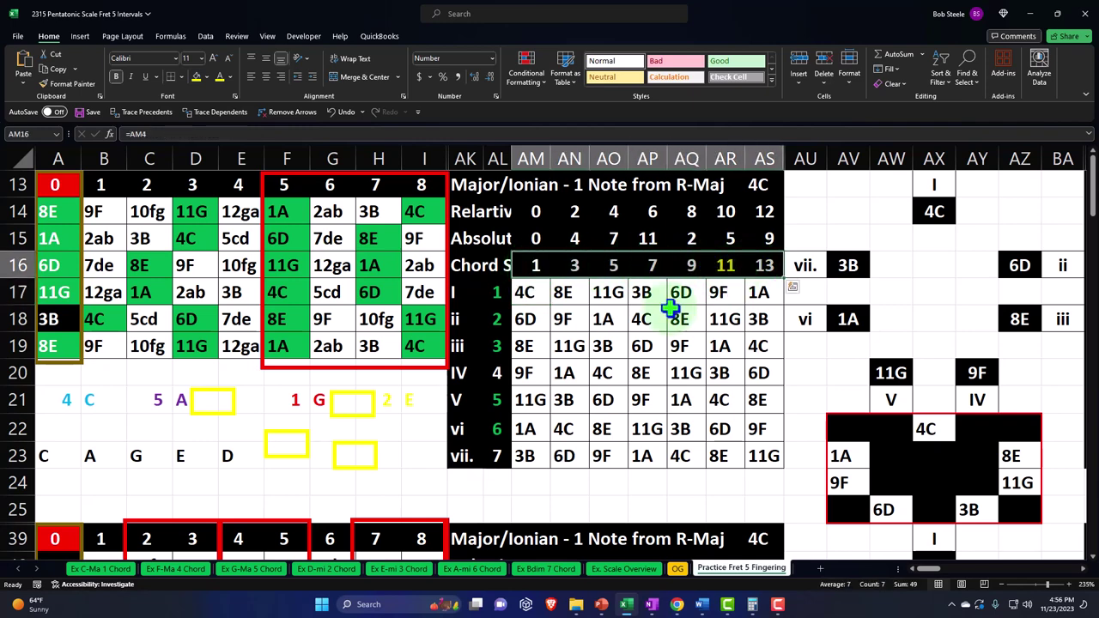
drag(534, 238, 760, 234)
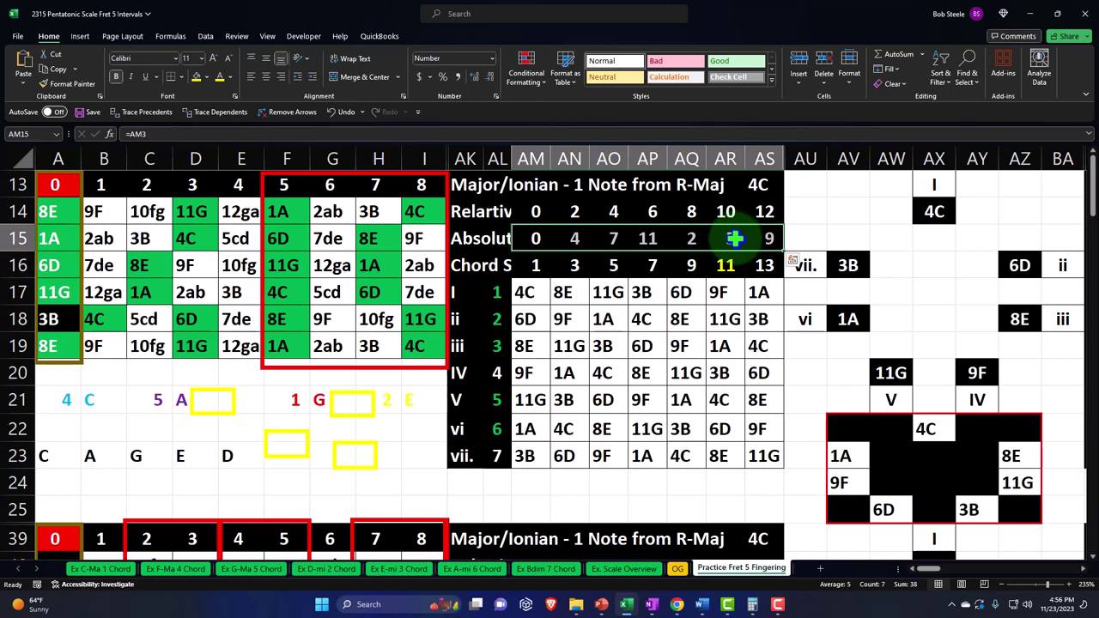
click(683, 572)
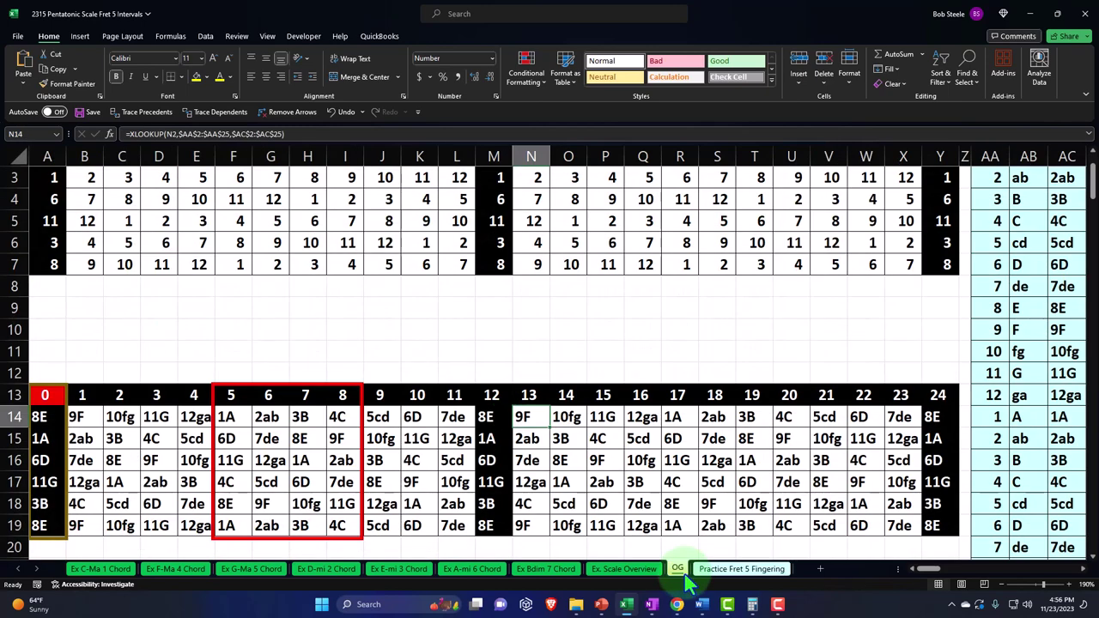
Check the top grid's fret number formulas and step through the Let column's note letters from A.
scroll(679, 473, up, 1)
click(798, 334)
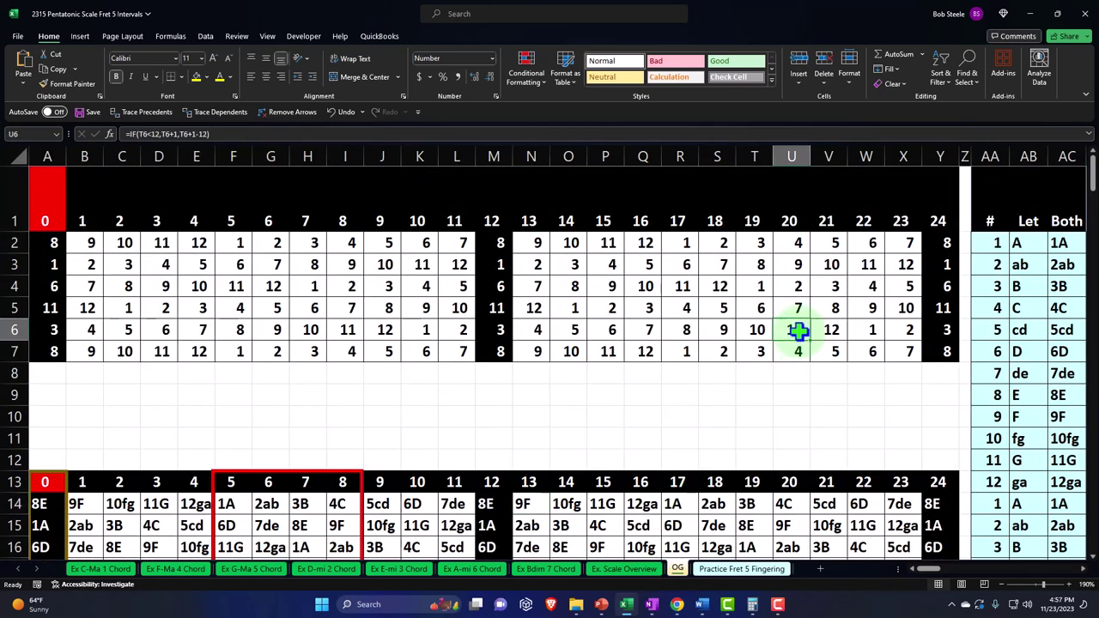
key(Right)
key(Right)
key(Right)
key(Right)
key(Right)
key(Right)
key(Right)
key(Right)
key(Right)
key(Right)
key(Right)
key(Right)
key(Right)
key(Right)
key(Right)
key(Right)
key(Right)
key(Right)
key(Right)
key(Right)
key(Right)
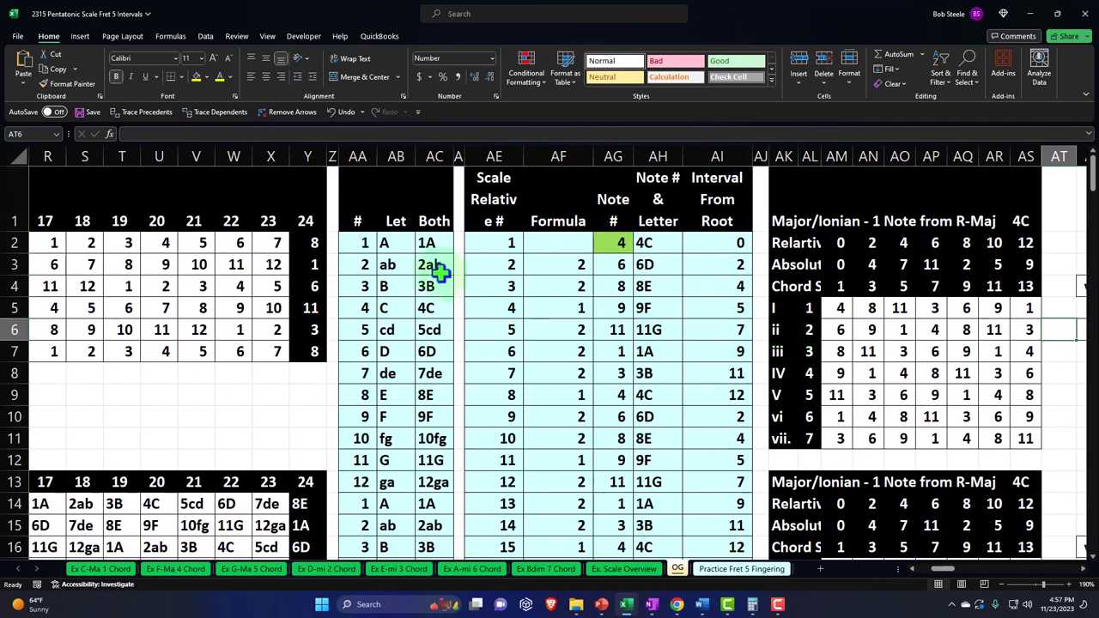
click(390, 244)
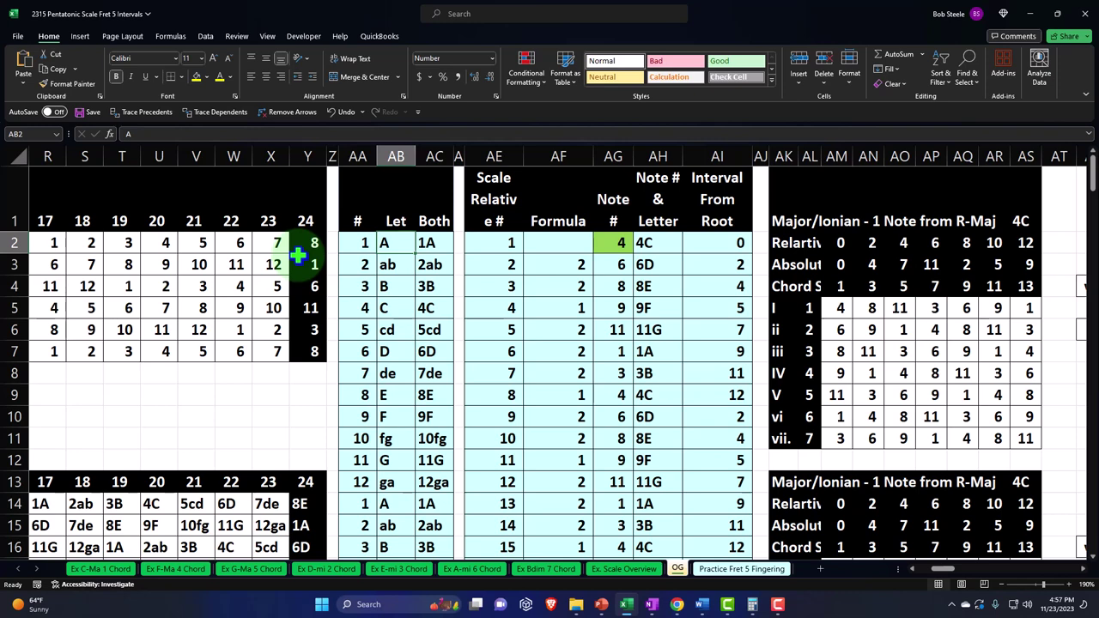
key(Down)
key(Down)
key(Down)
key(Down)
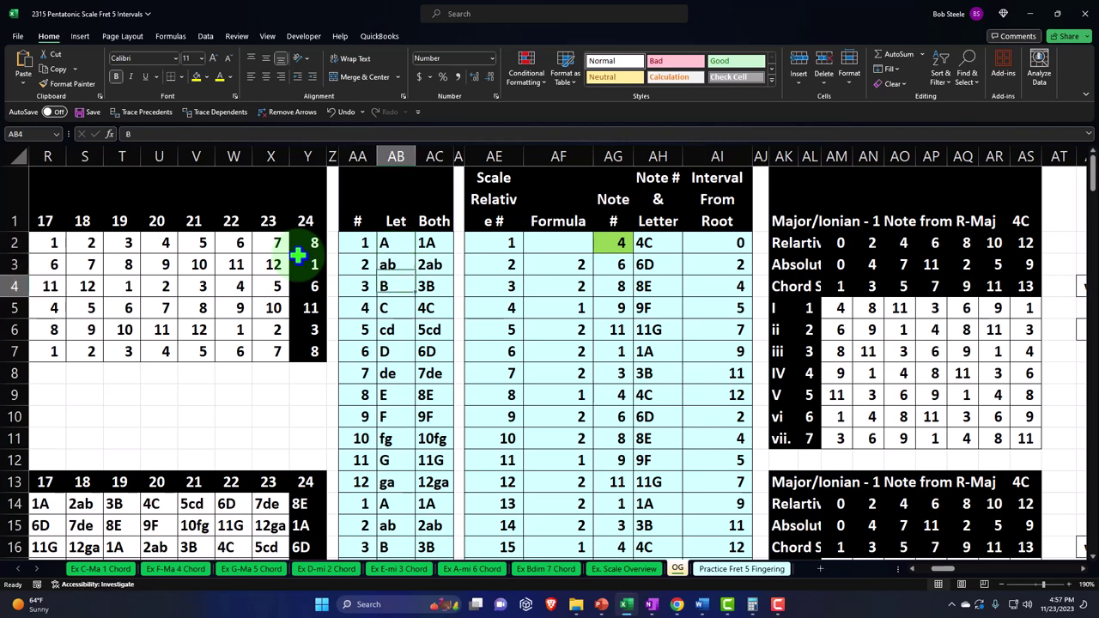
key(Down)
key(Down)
key(Down)
key(Down)
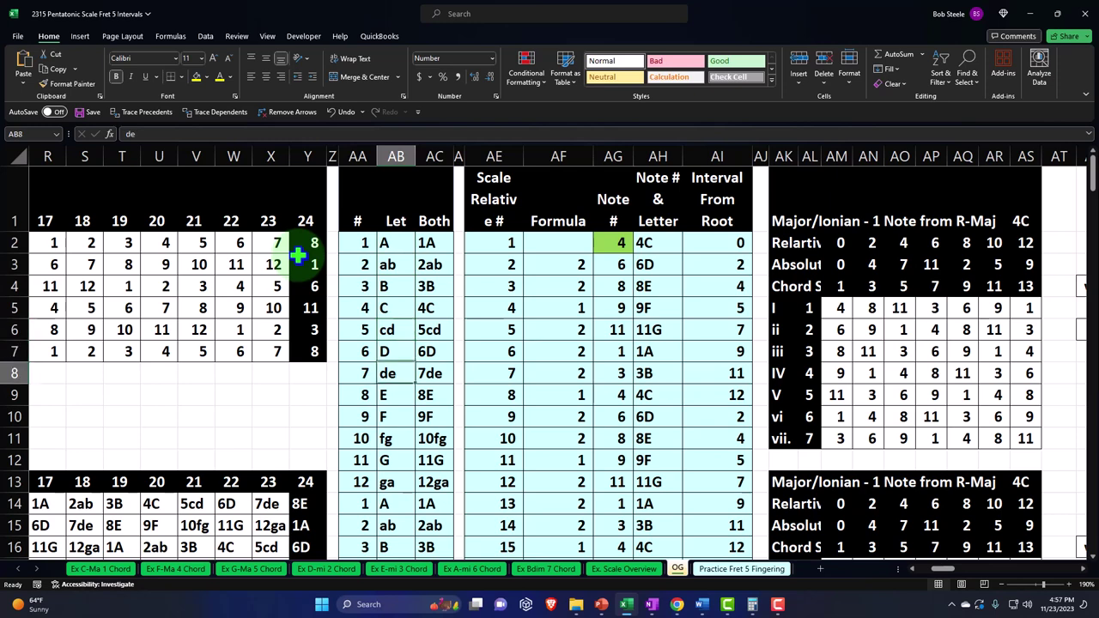
key(Down)
key(Down)
key(Down)
key(Down)
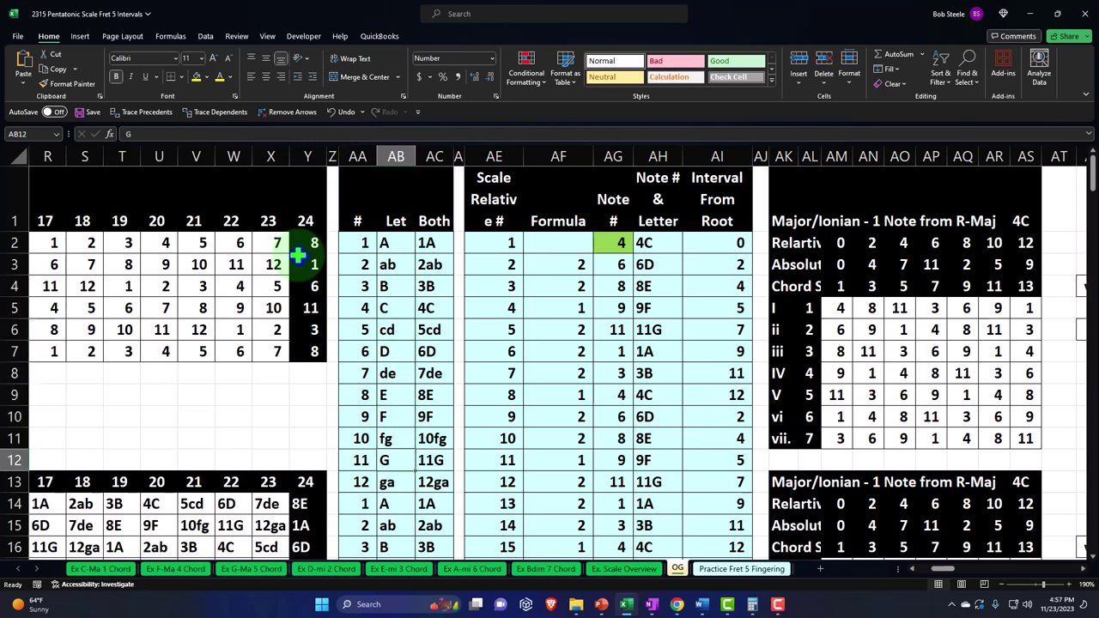
key(Up)
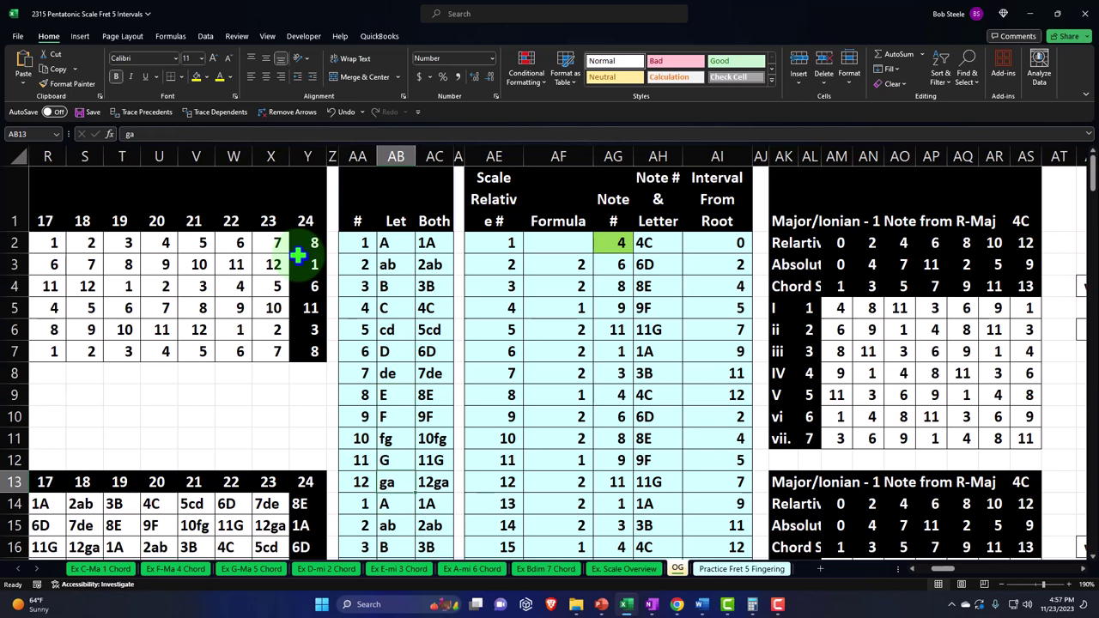
key(Up)
key(Up)
key(Up)
key(Up)
key(Up)
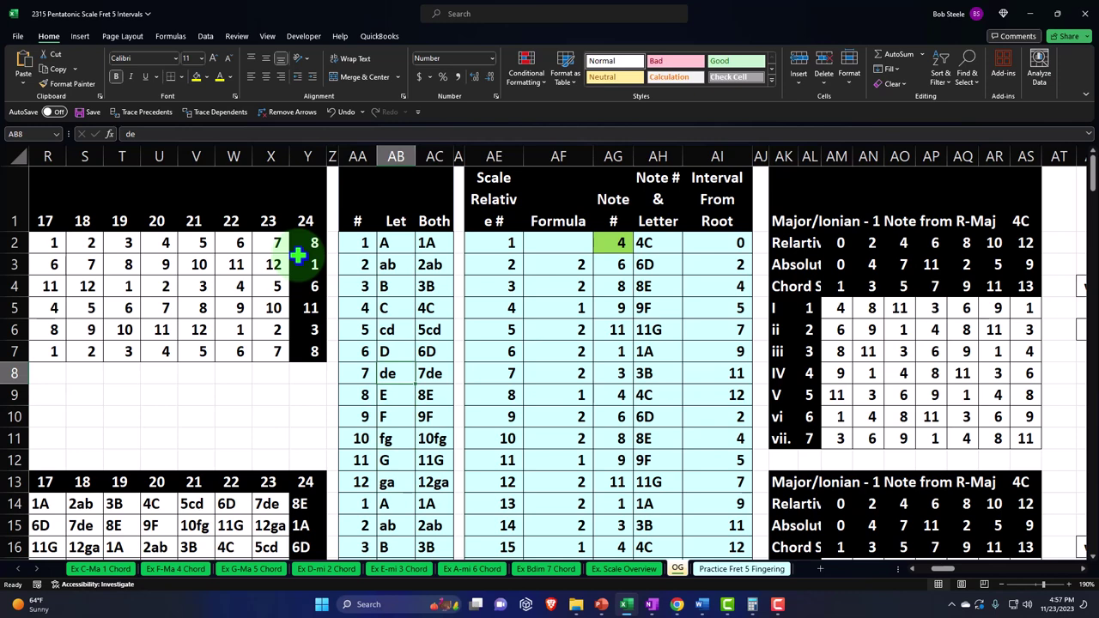
key(Up)
key(Up)
key(Up)
key(Up)
key(Up)
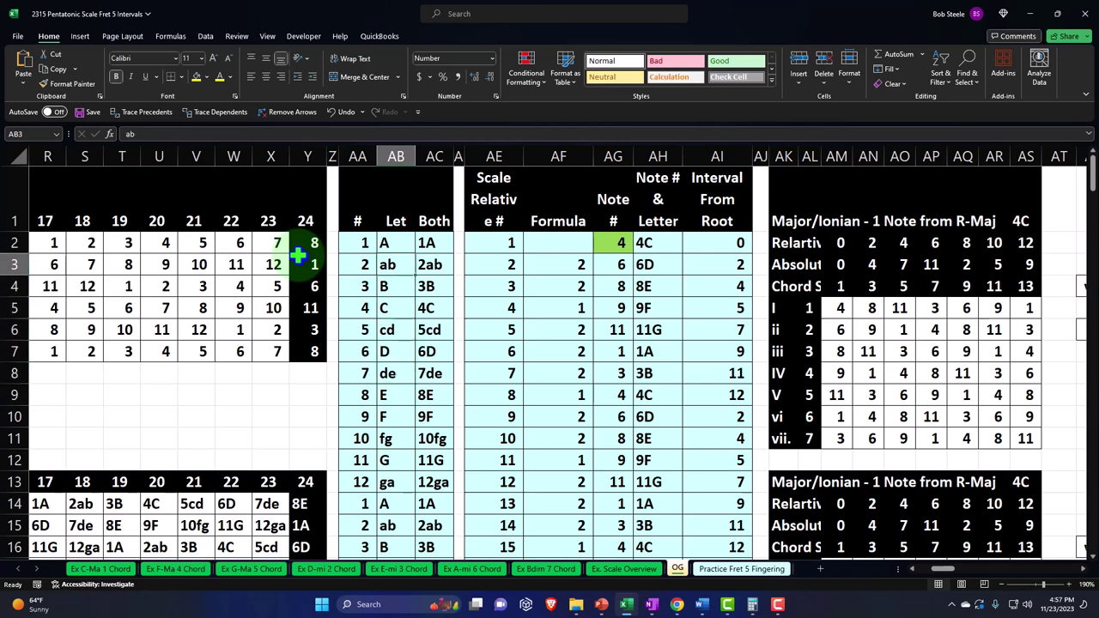
key(Up)
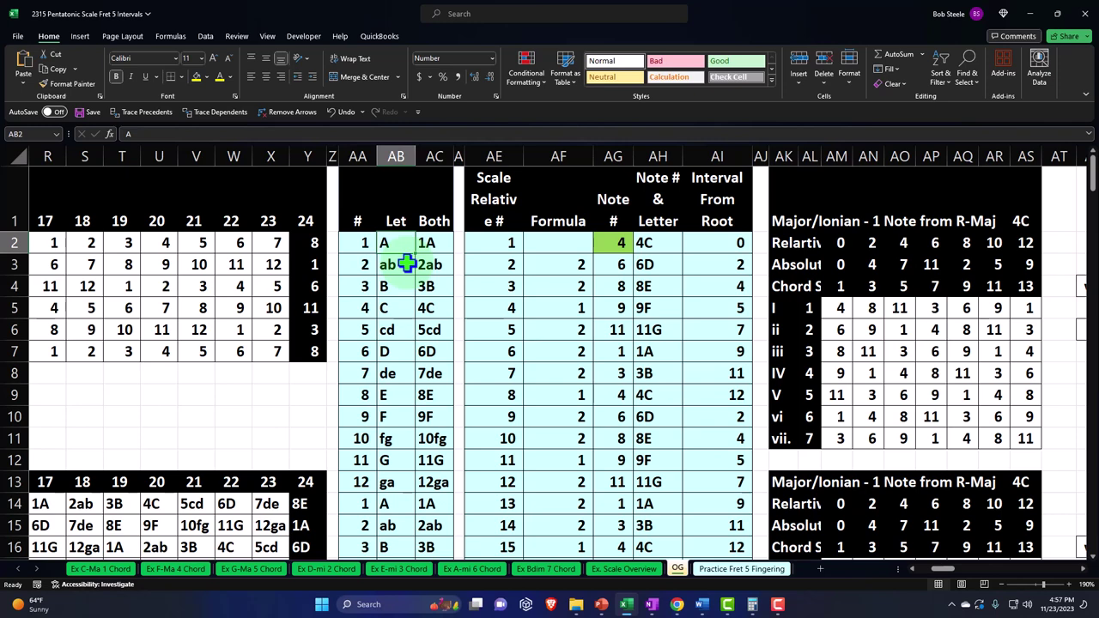
Step through note numbers in column AA from 1, then select note numbers 10 and 5.
click(355, 243)
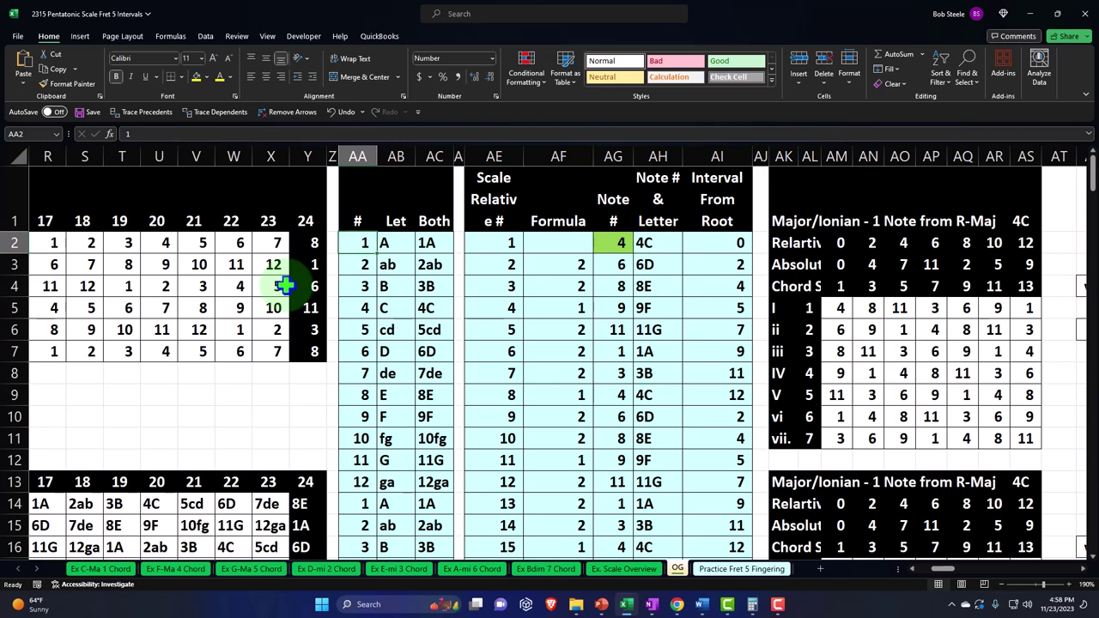
key(Down)
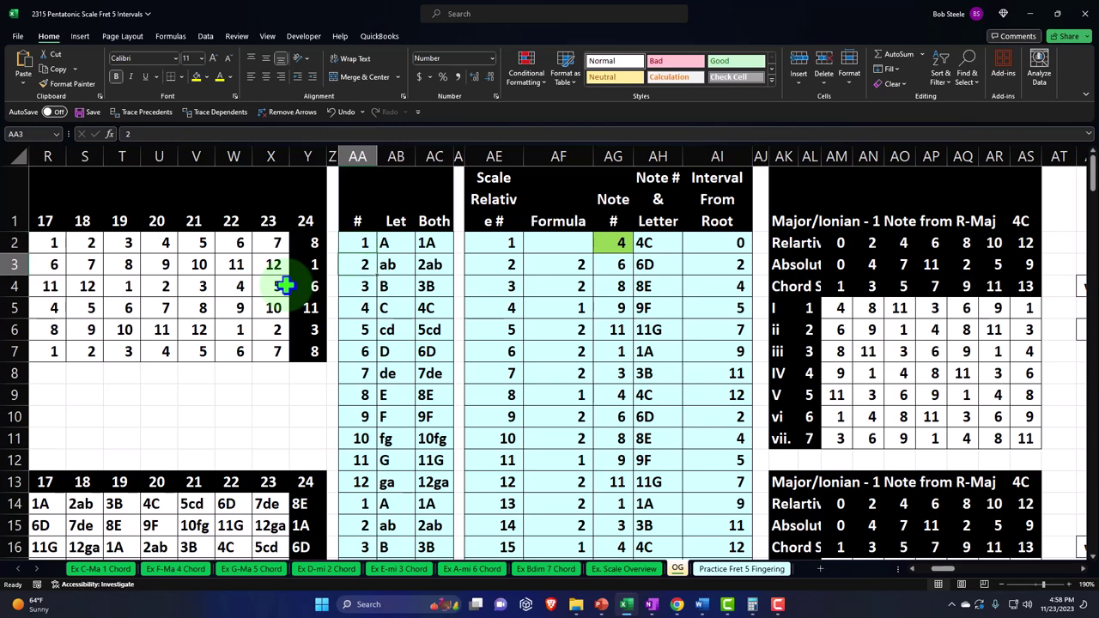
key(Down)
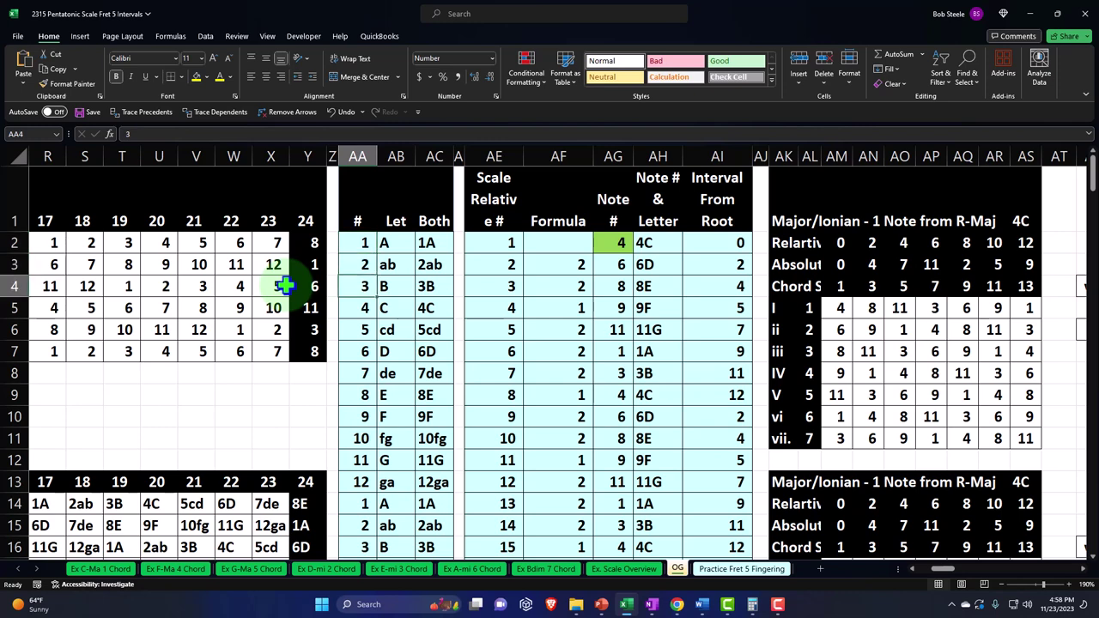
key(Down)
key(Down)
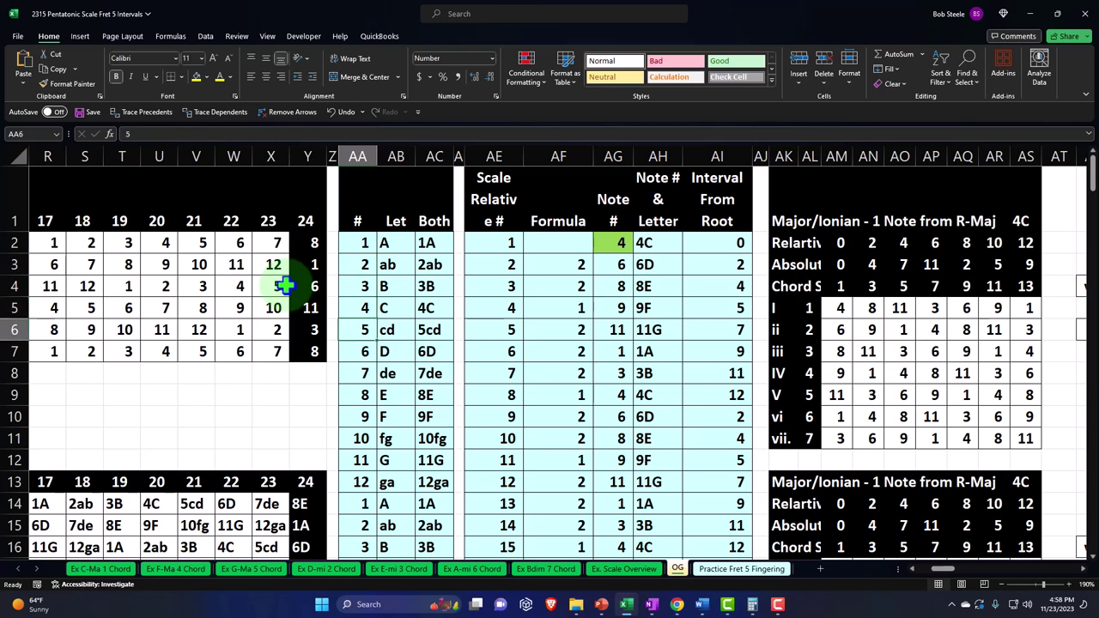
key(Down)
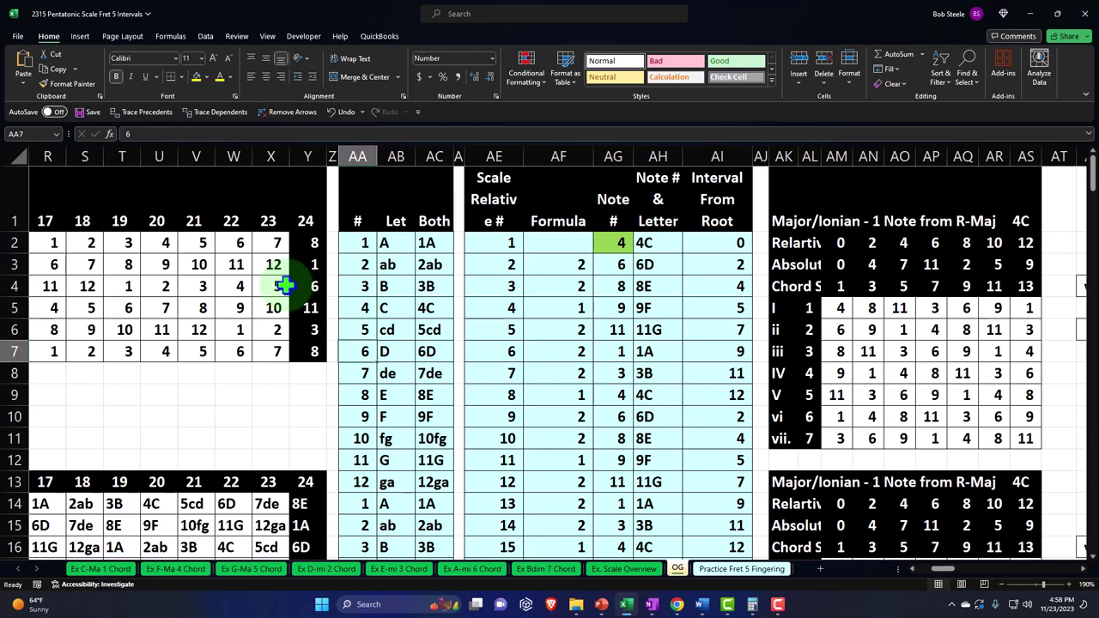
key(Down)
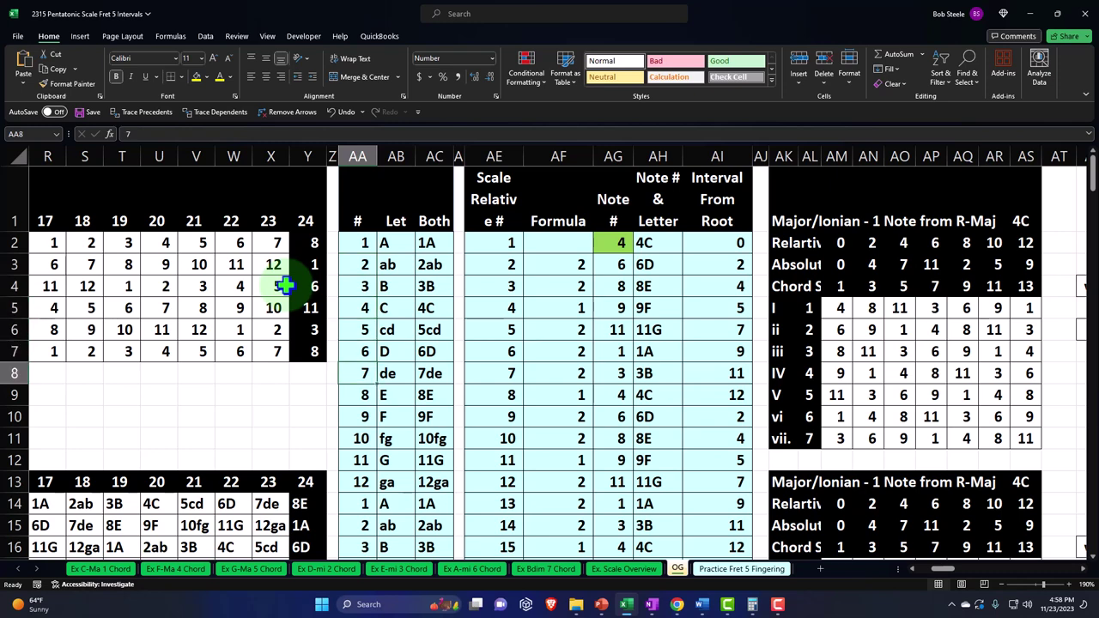
key(Down)
key(Down)
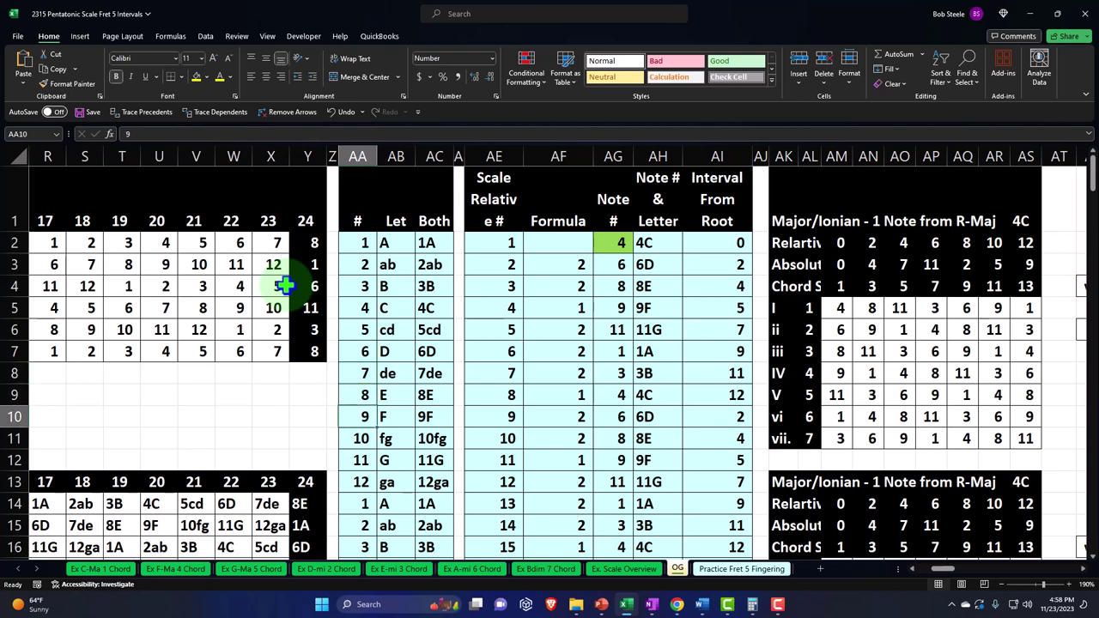
key(Down)
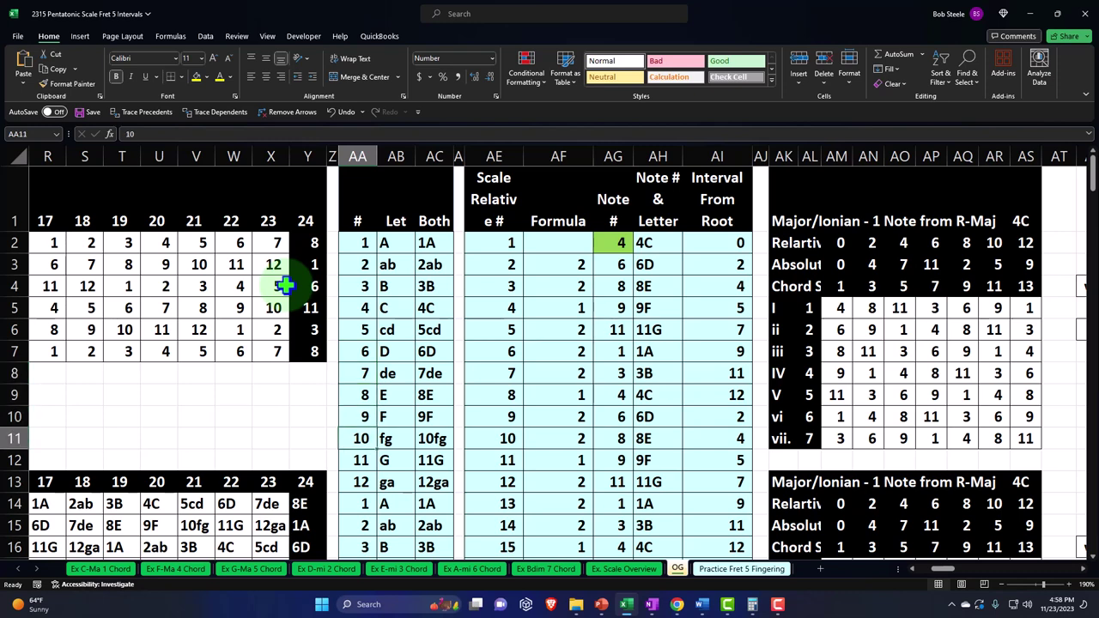
key(Down)
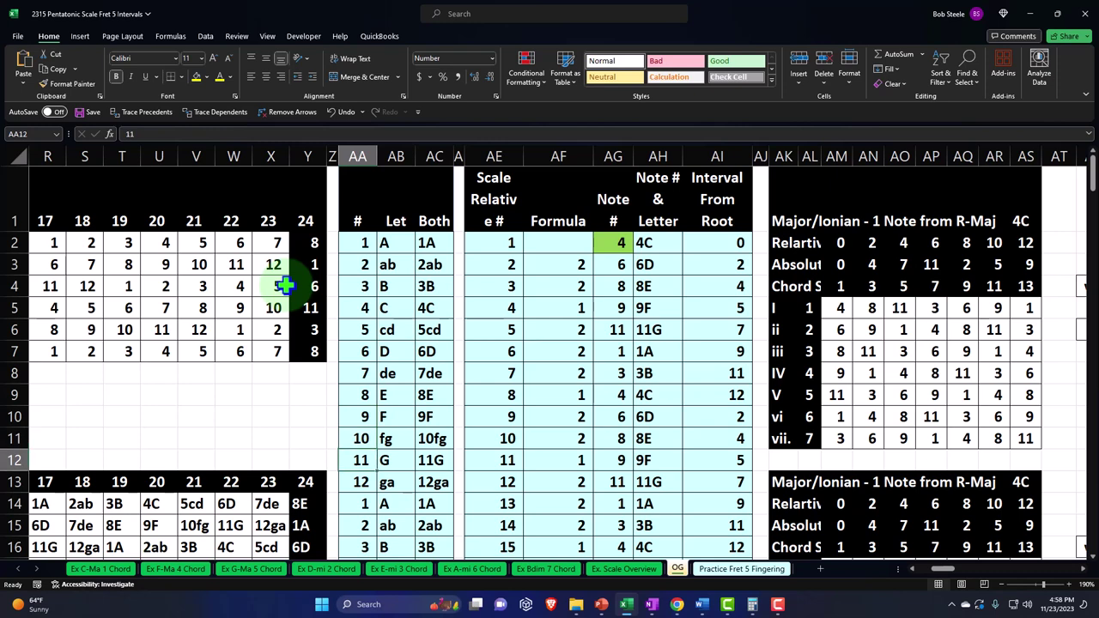
key(Down)
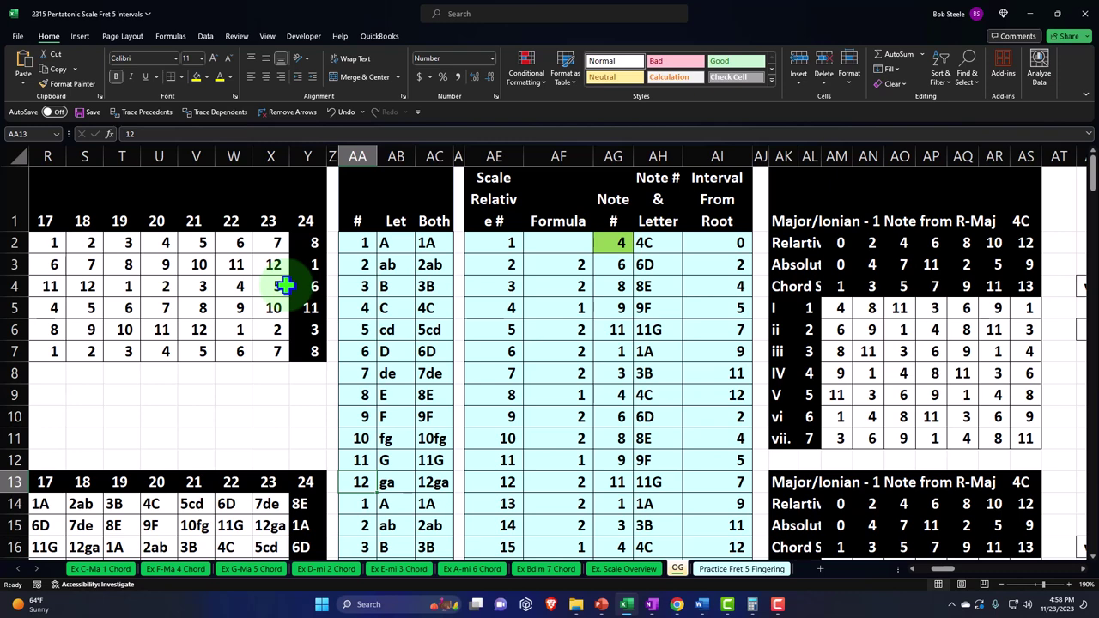
key(Up)
key(Up)
key(Up)
key(Up)
key(Up)
key(Up)
key(Up)
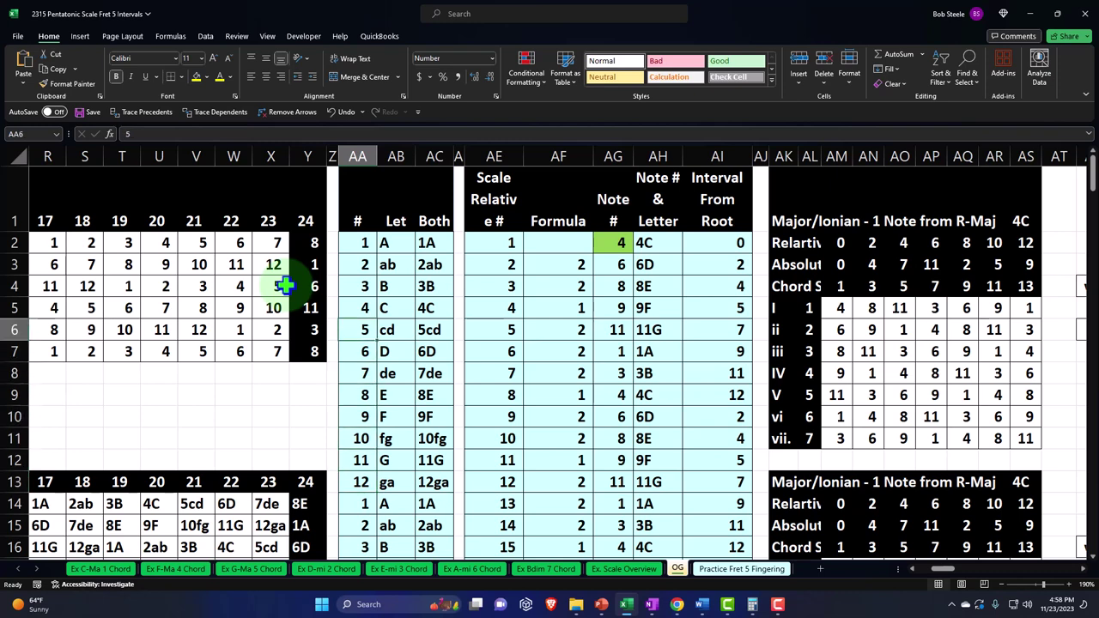
click(362, 436)
ctrl+click(362, 331)
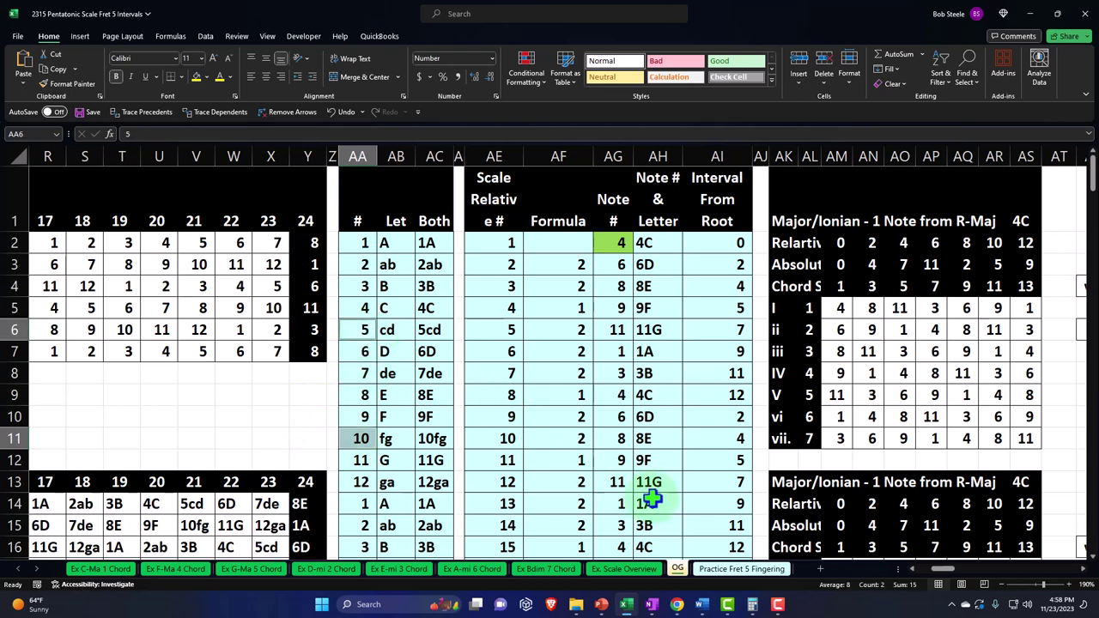
click(724, 569)
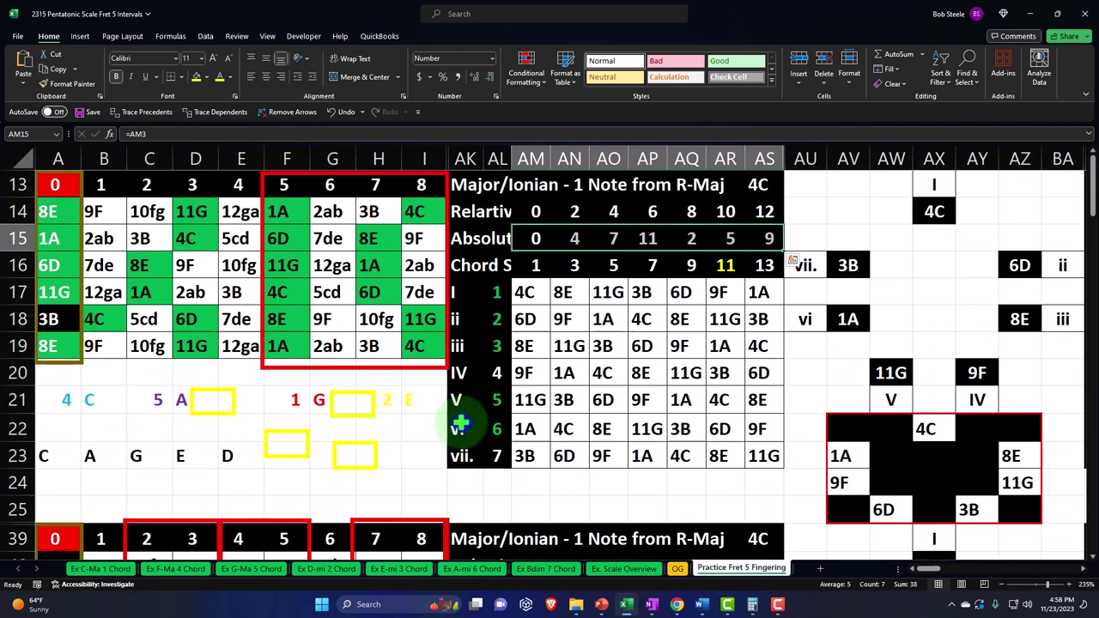
drag(535, 265, 752, 266)
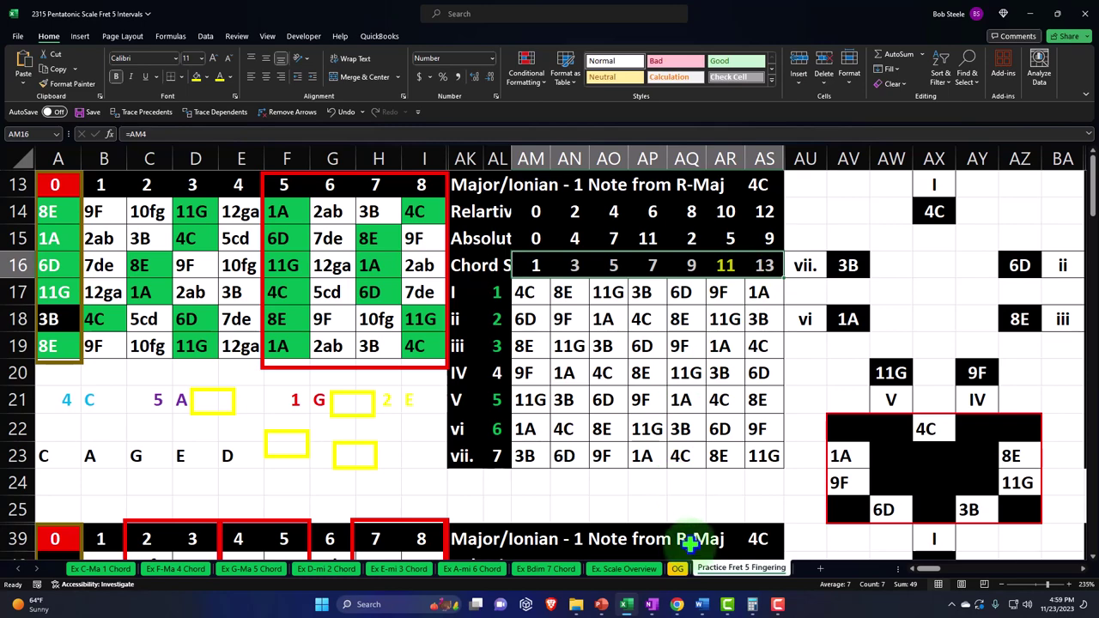
click(678, 568)
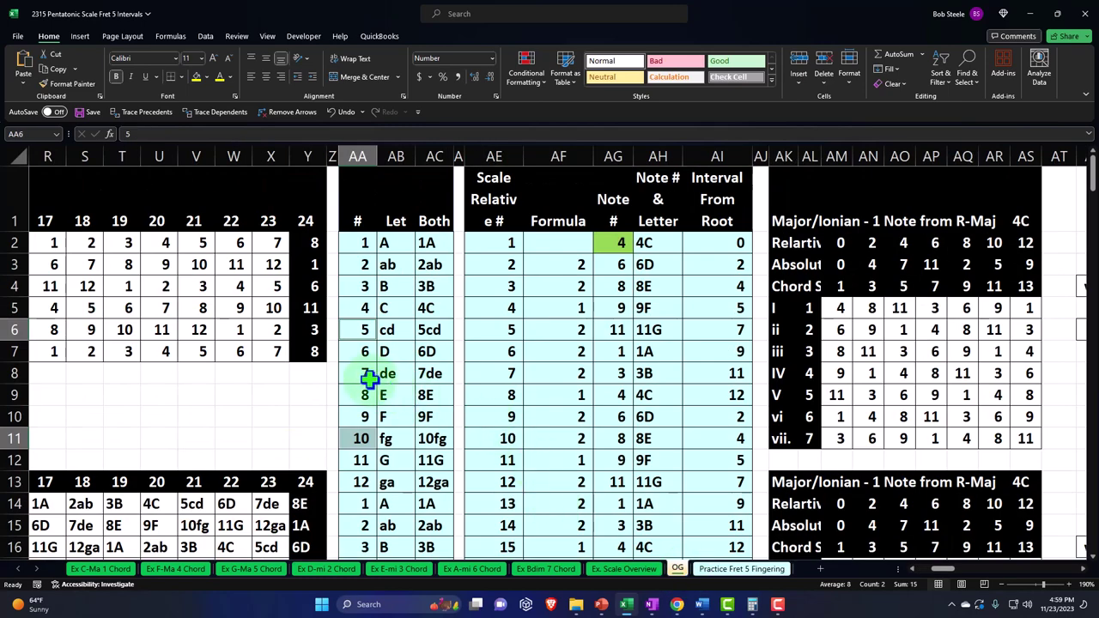
Inspect note number AG2 and the Formula column values from AF3 down to AF10.
click(613, 242)
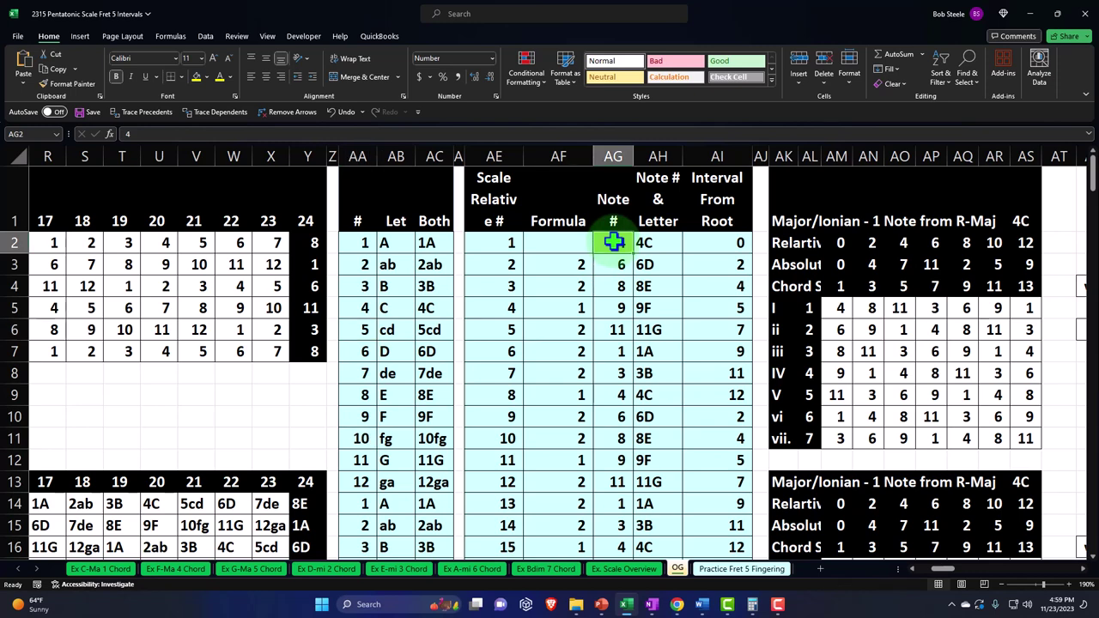
click(569, 262)
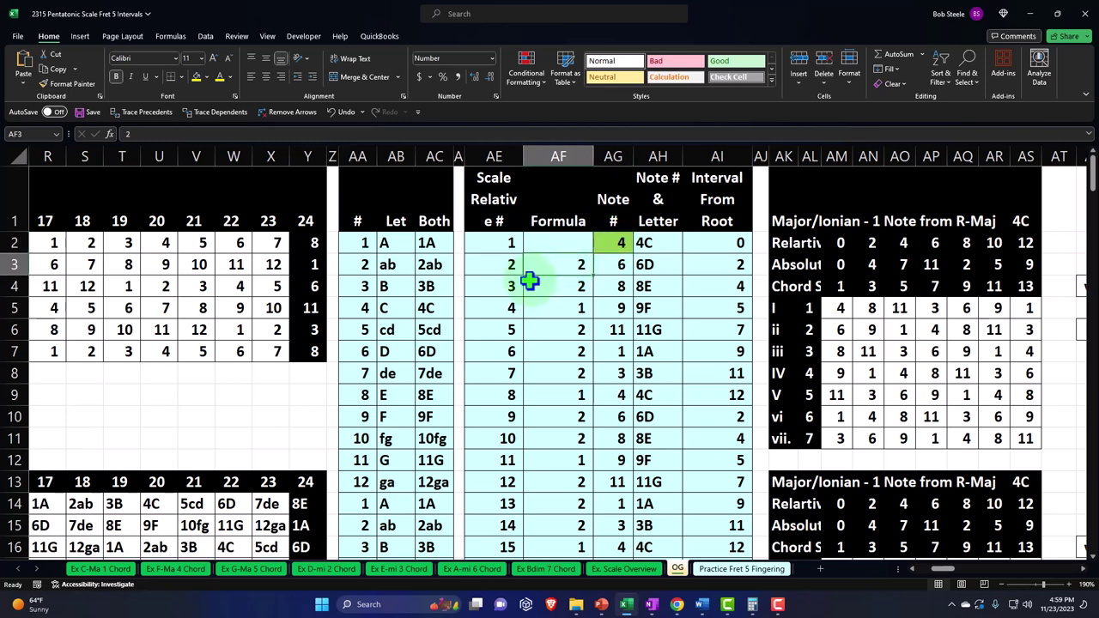
key(Down)
key(Down)
key(Down)
key(Down)
key(Down)
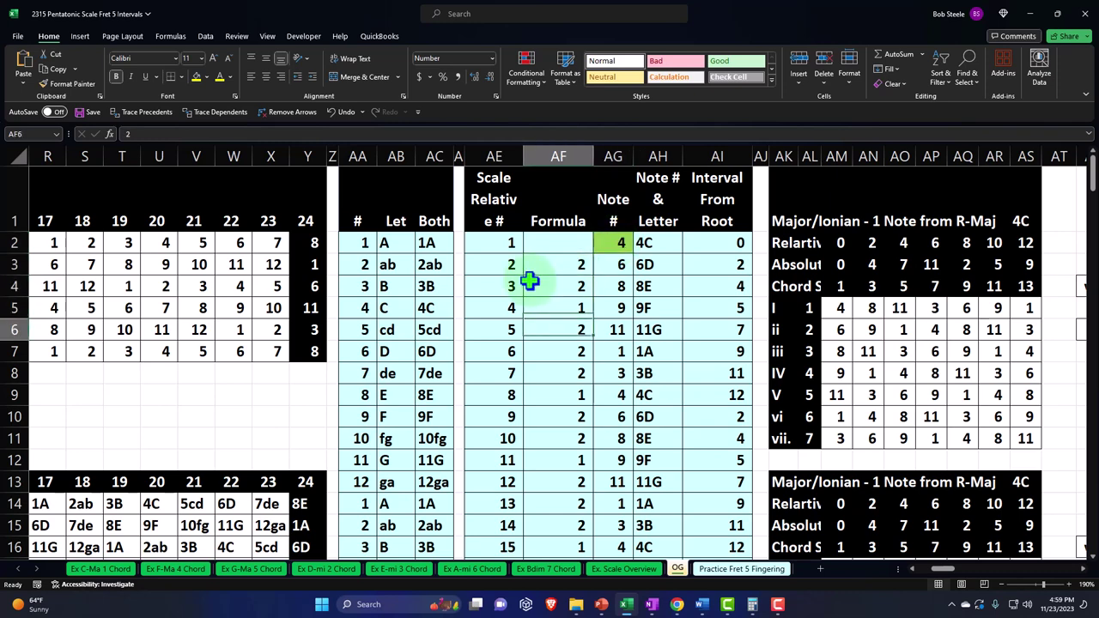
key(Down)
key(Down)
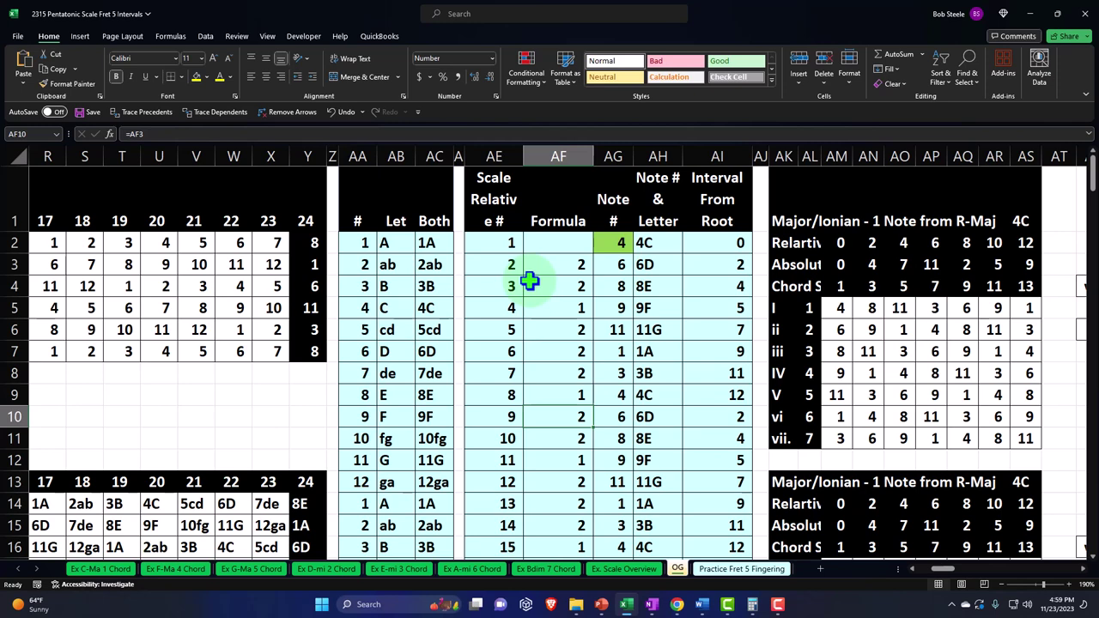
key(Up)
key(Up)
key(Up)
key(Up)
key(Up)
key(Up)
key(Up)
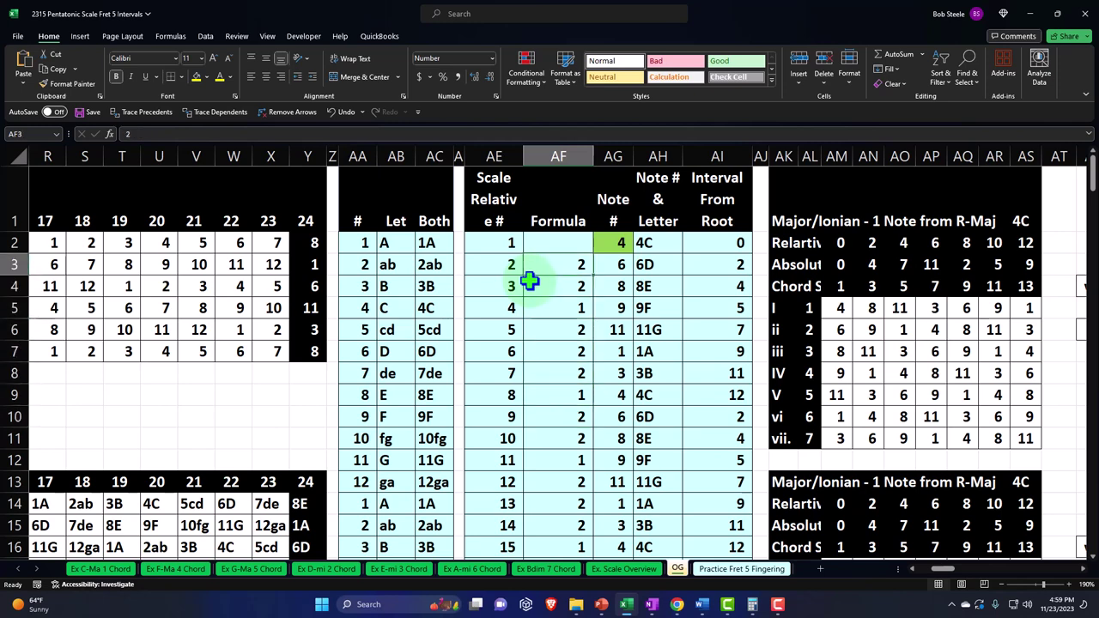
Review the IF note number formulas in AG3–AG9 and select the results AH2:AH9.
key(Right)
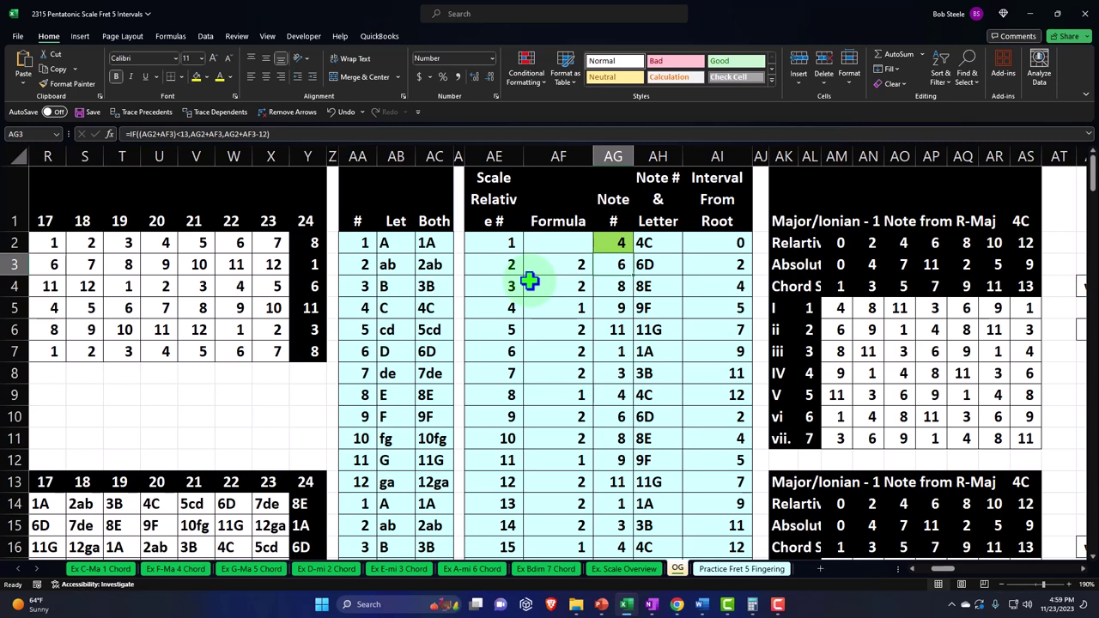
key(Down)
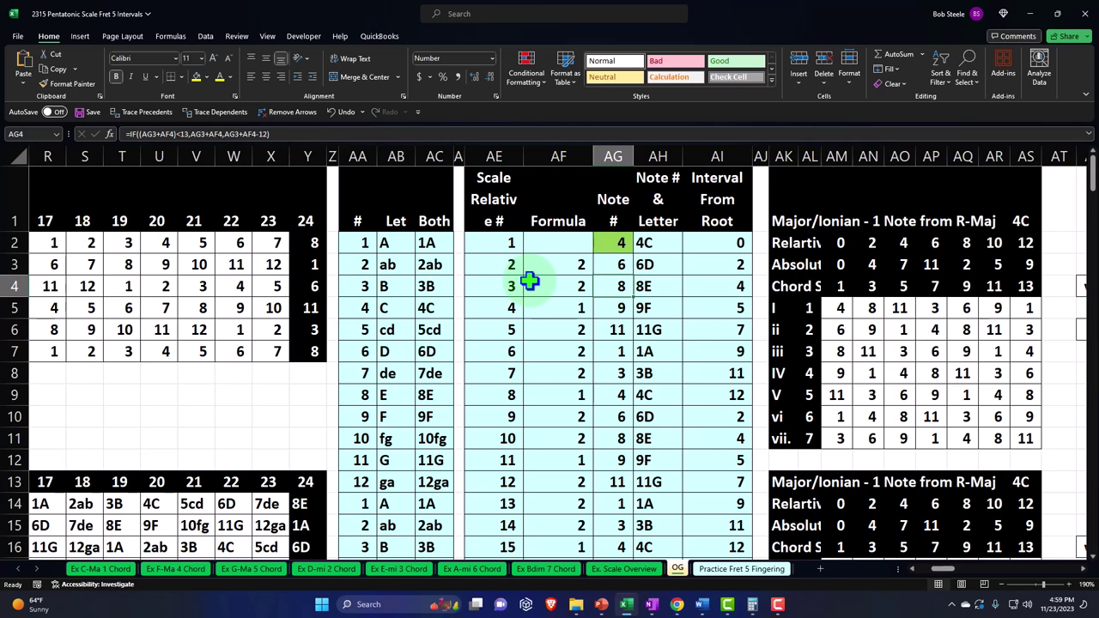
key(Down)
key(Down)
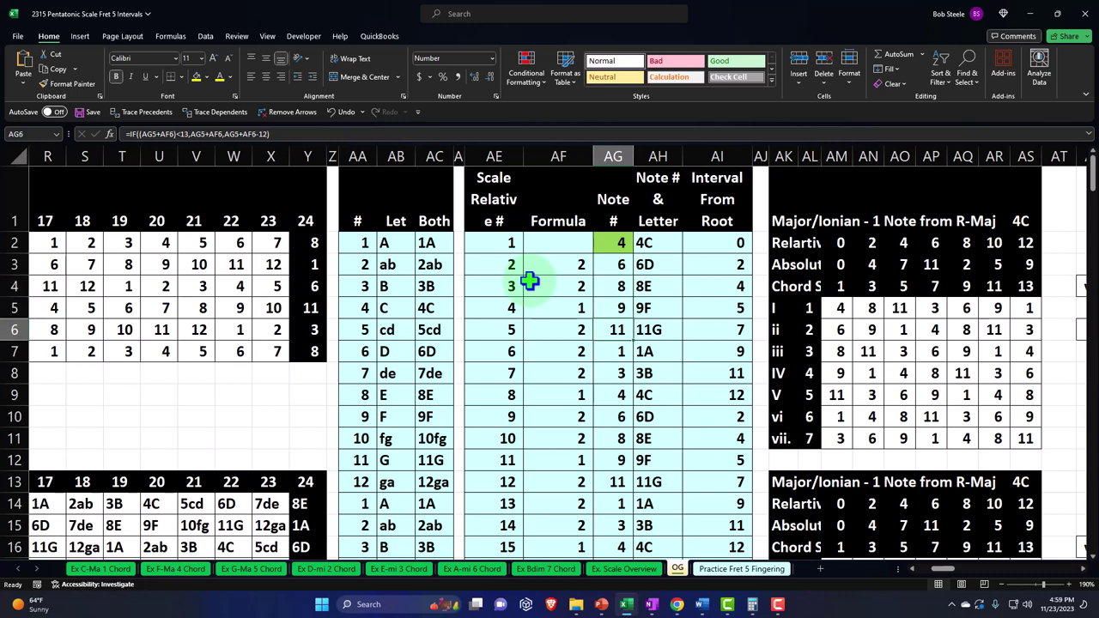
key(Down)
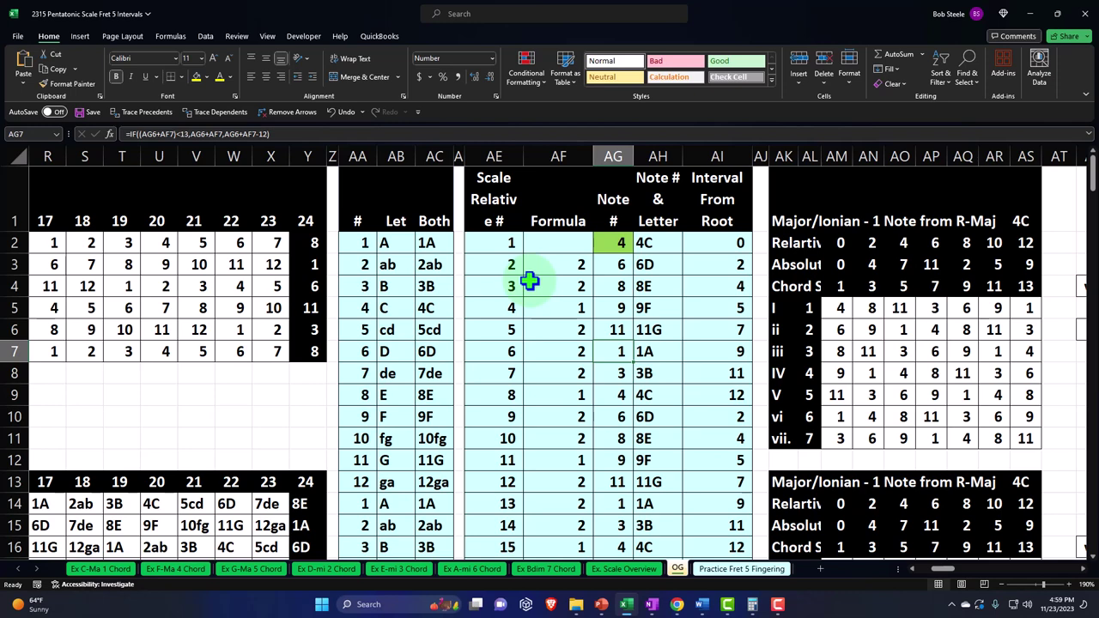
key(Down)
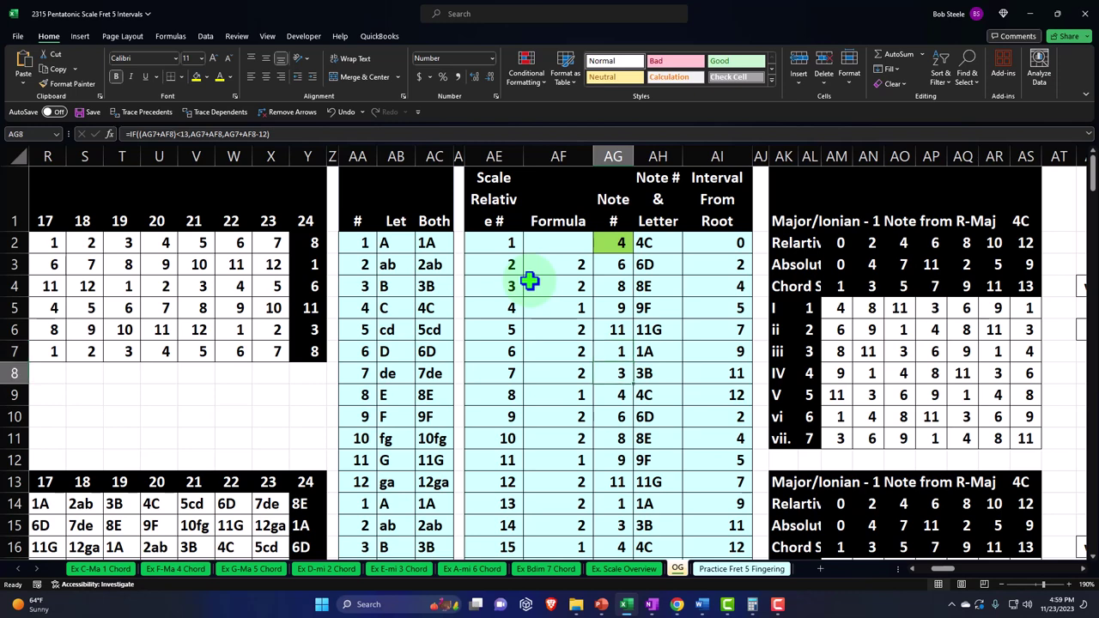
key(Down)
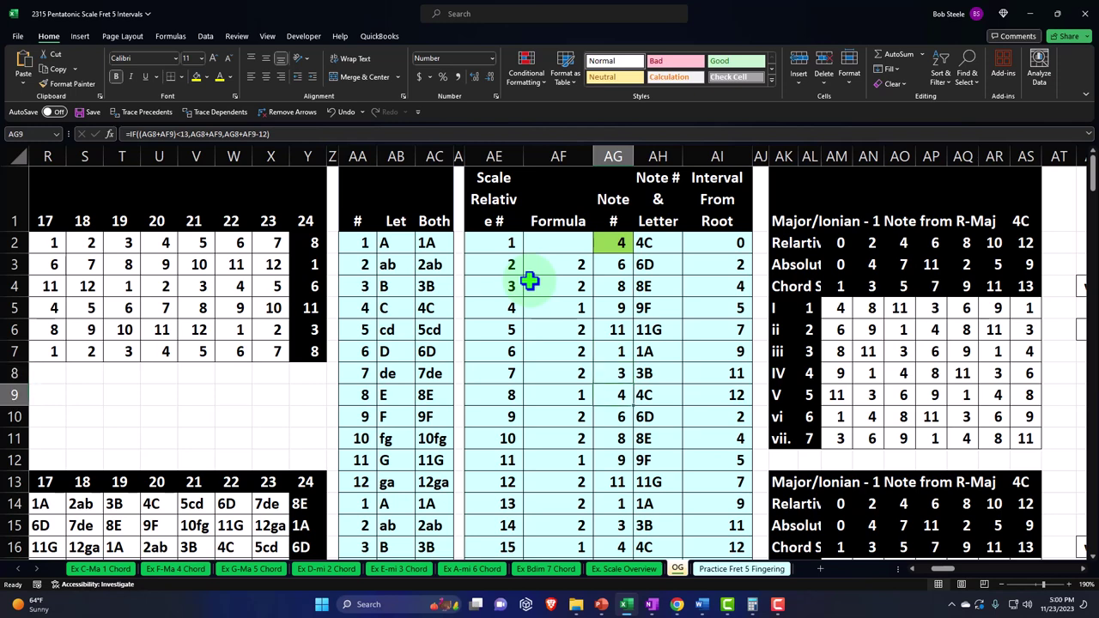
drag(645, 244, 646, 393)
scroll(794, 360, down, 3)
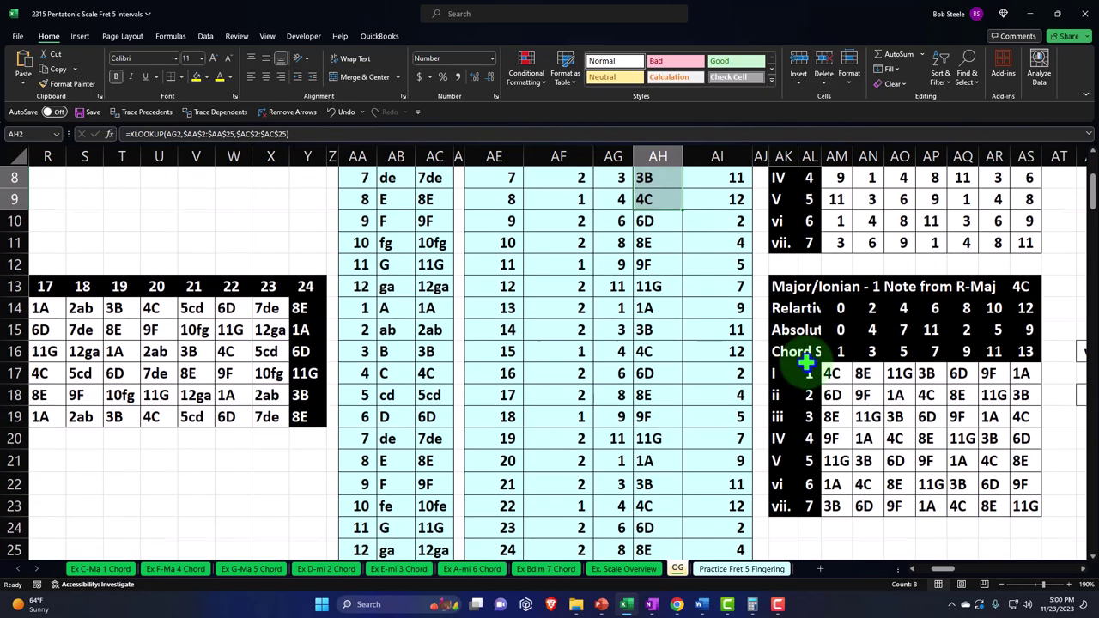
drag(833, 375, 832, 492)
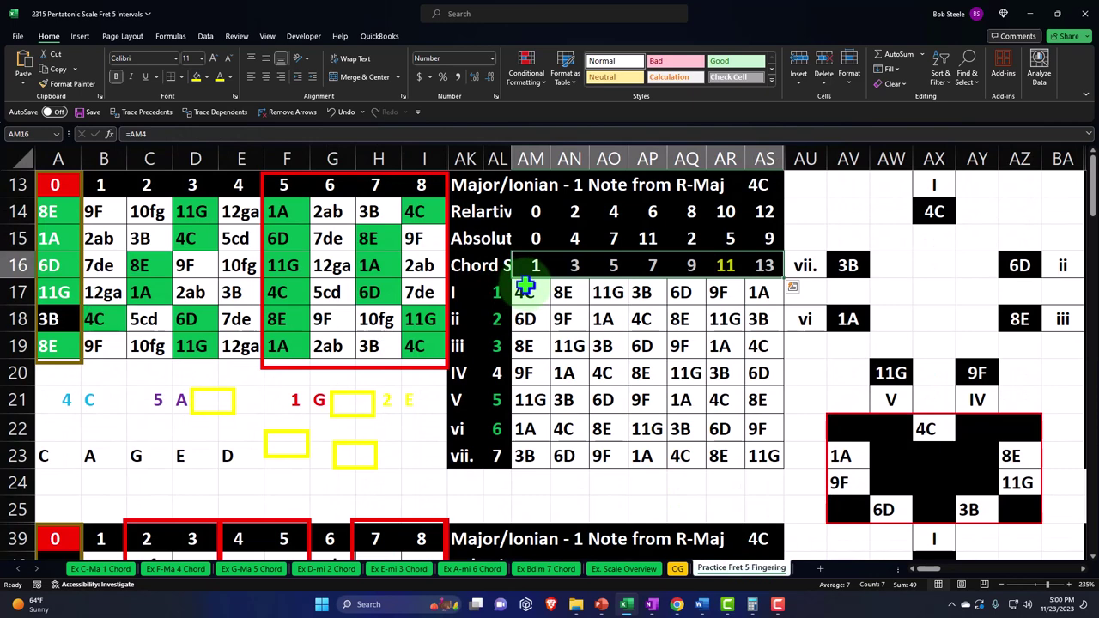
Select chord I notes AM17:AM23, check the XLOOKUP formulas in A14–A19, then bring up the calculator.
drag(523, 290, 537, 456)
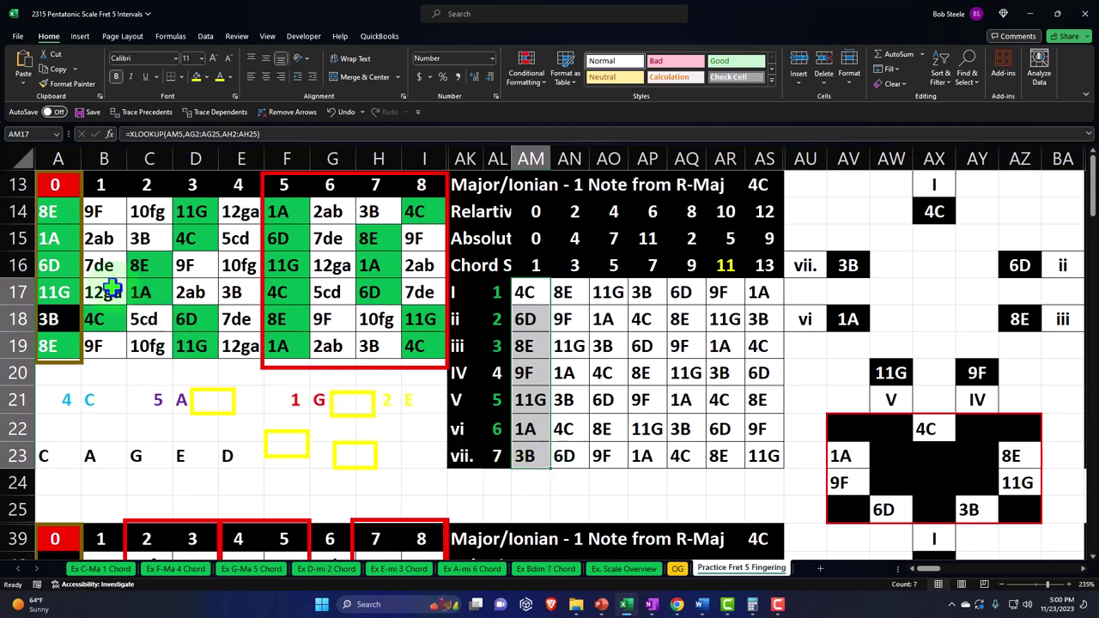
click(49, 211)
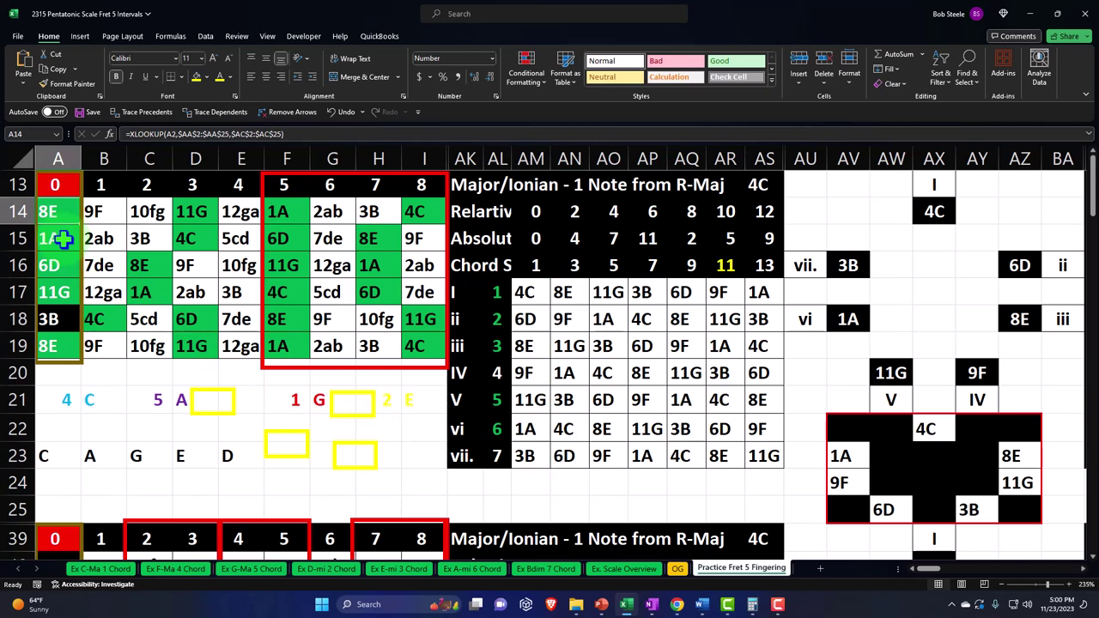
key(Down)
key(Down)
key(Down)
key(Down)
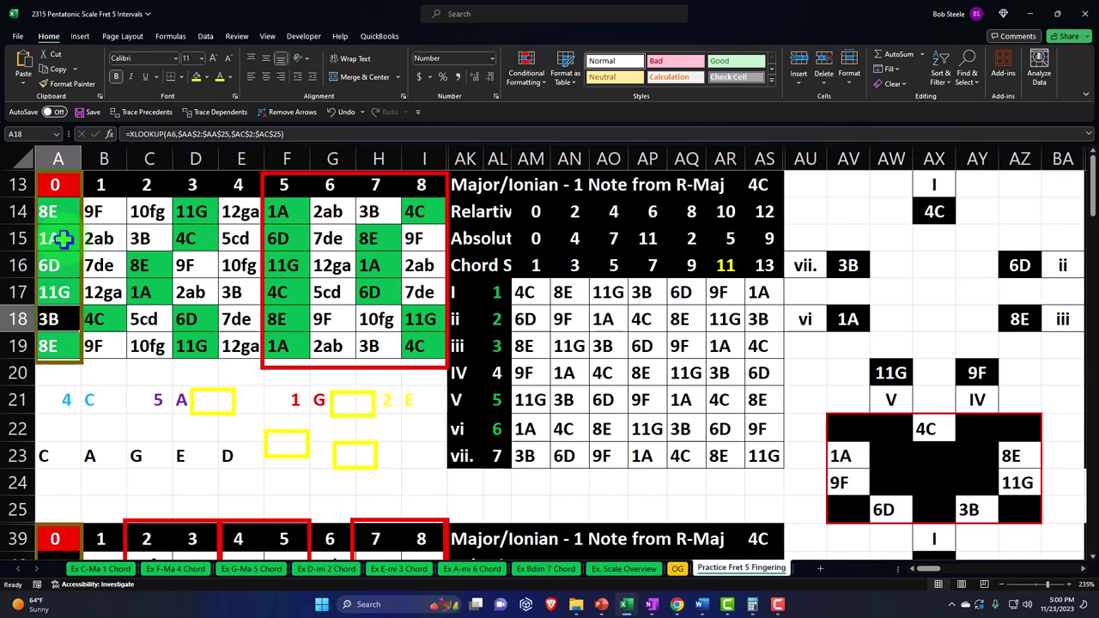
key(Down)
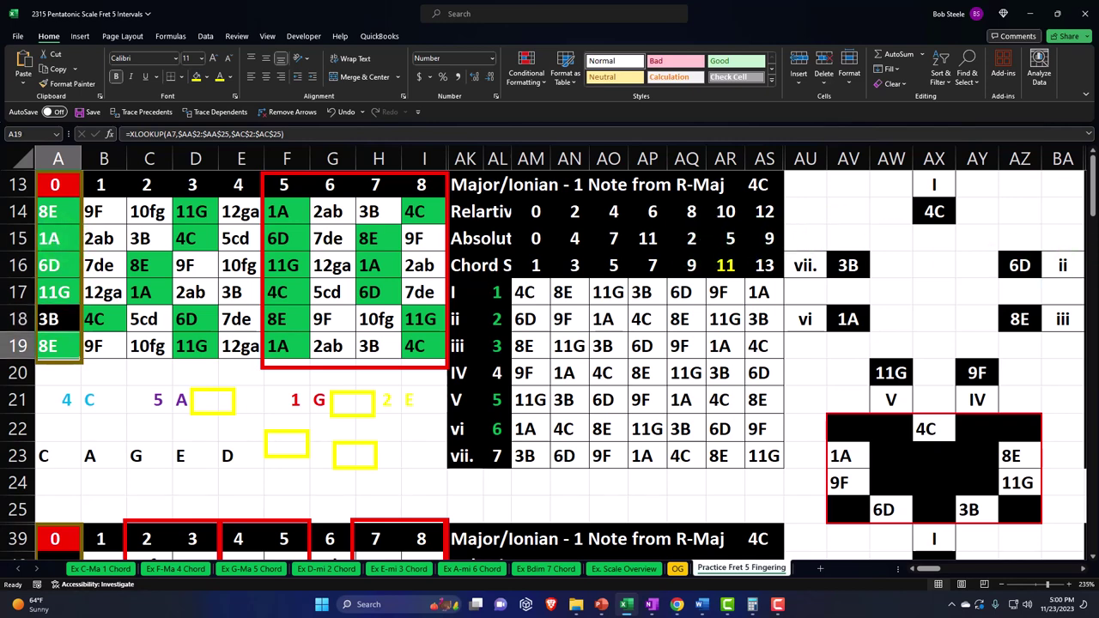
key(alt+Tab)
drag(840, 274, 572, 285)
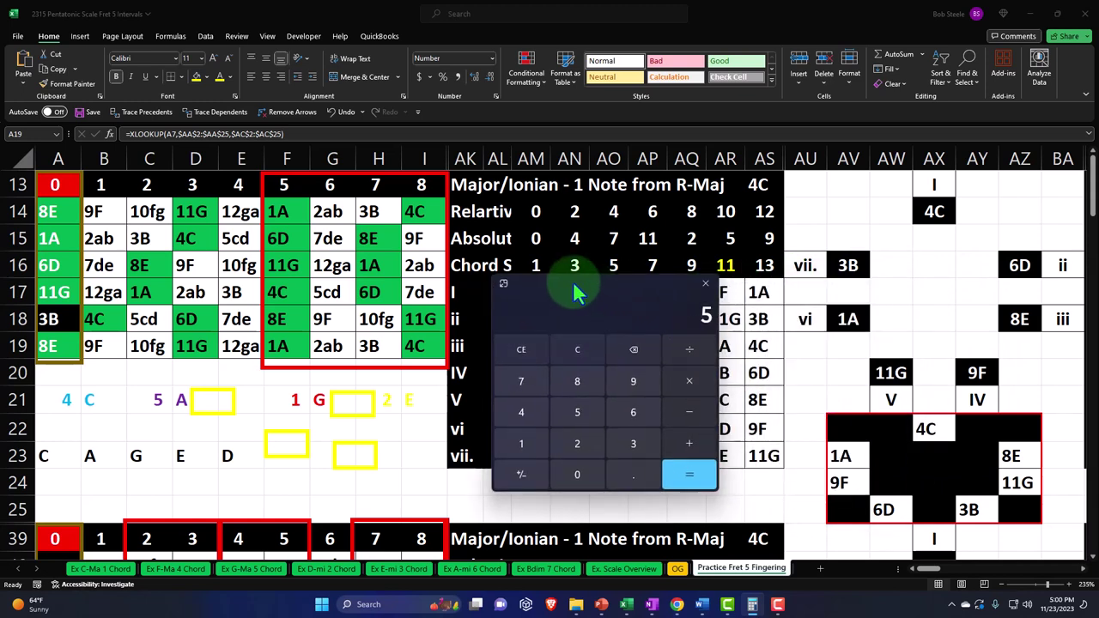
Place the calculator over the left fret columns, compute 8/12 (0.6666666666666666), then clear it.
drag(574, 286, 892, 242)
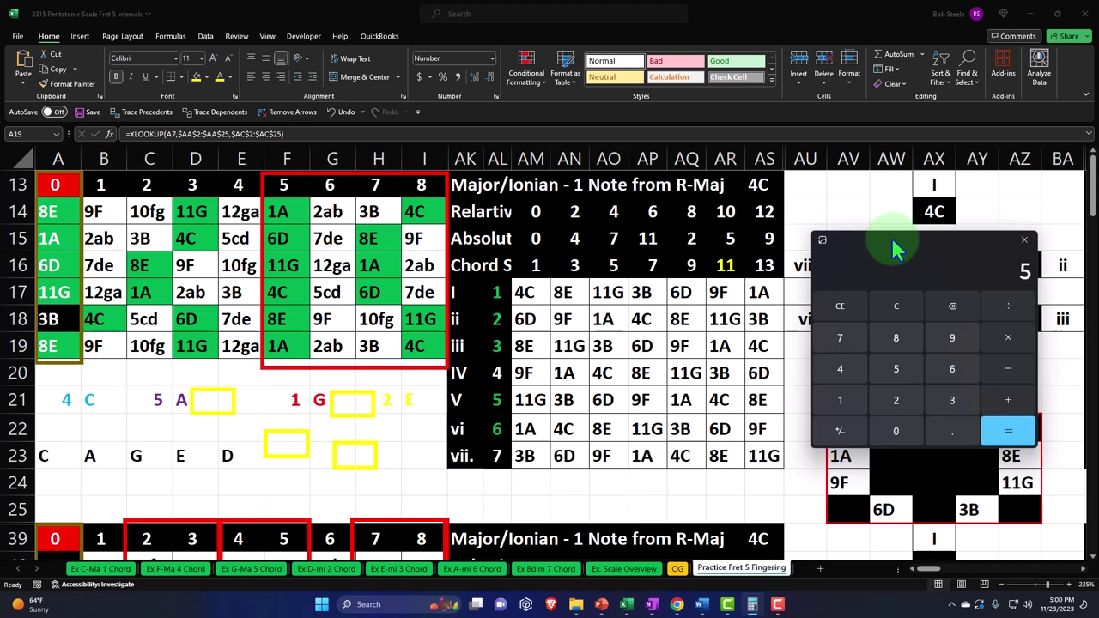
drag(891, 236, 176, 215)
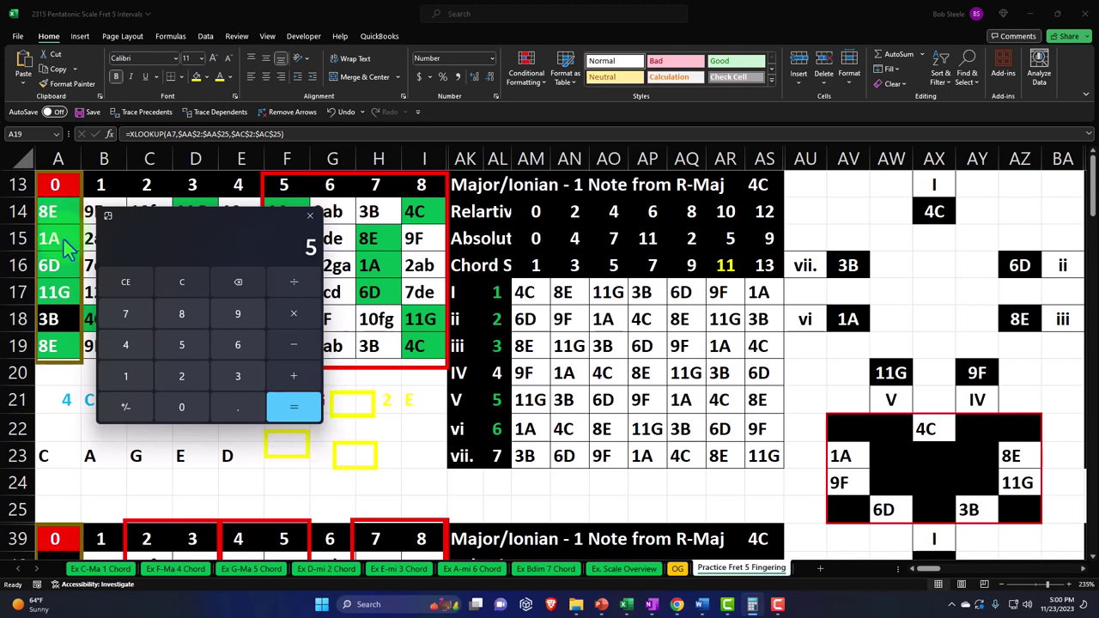
click(198, 286)
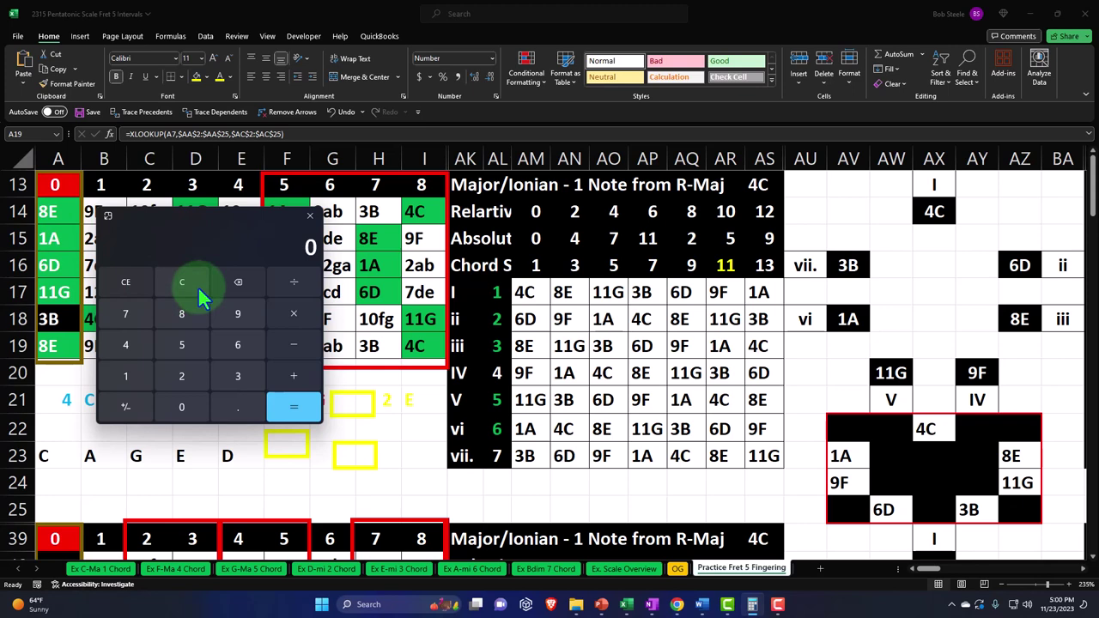
text(8/12)
key(Return)
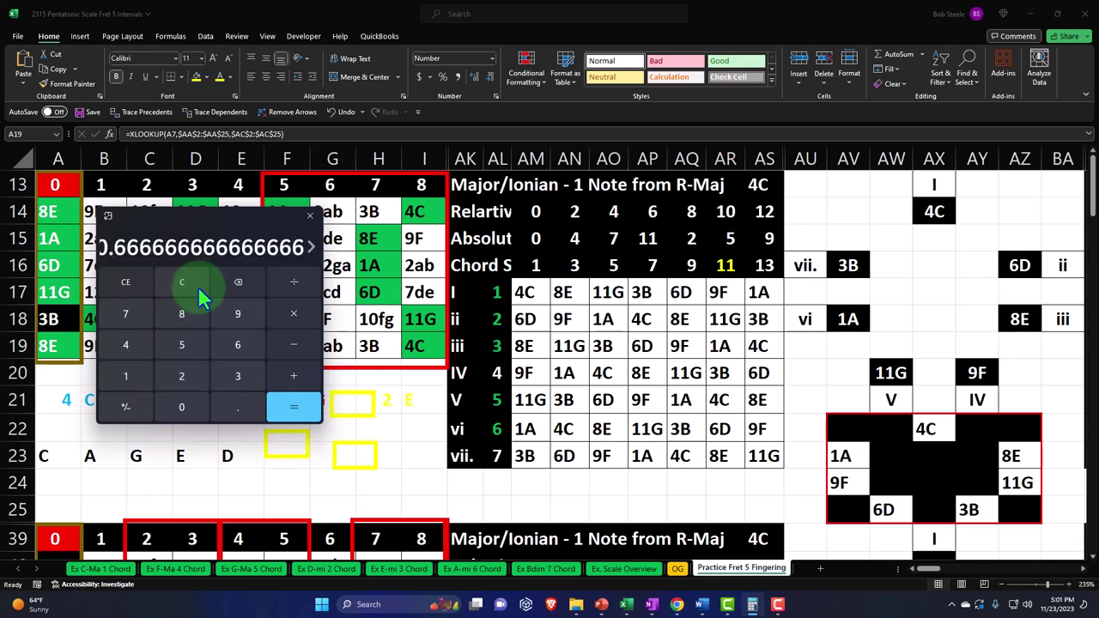
click(197, 285)
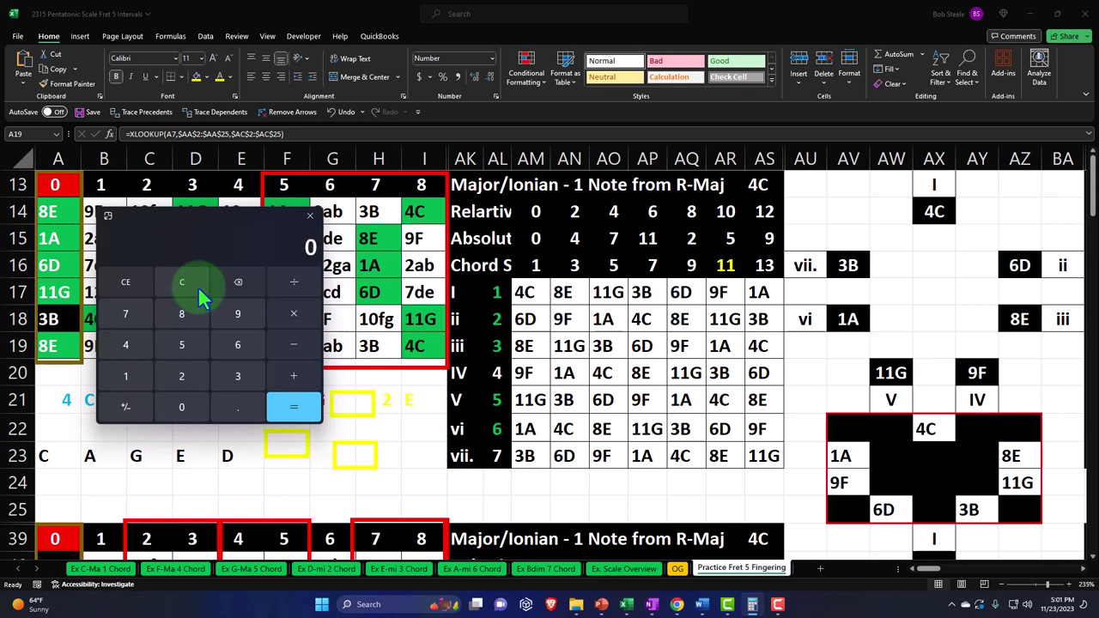